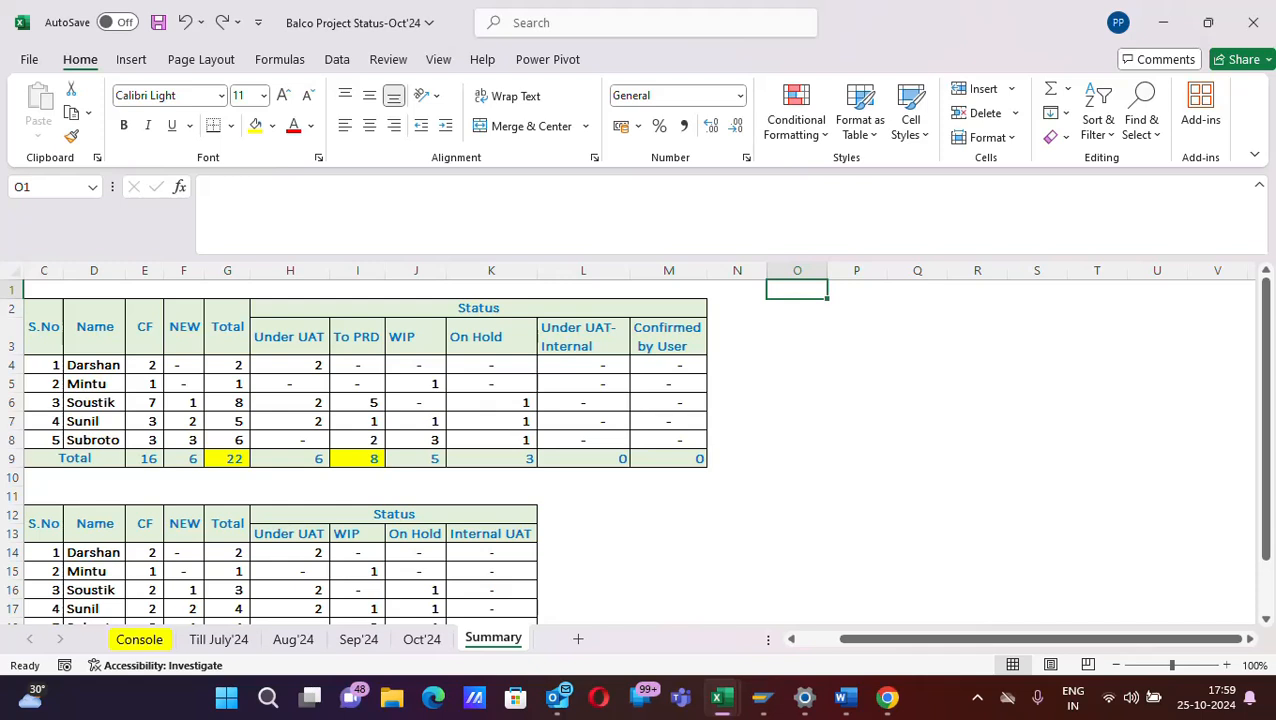
- Enter the heading F1 in cell O3, and open the Help pane and close it again
left_click(803, 323)
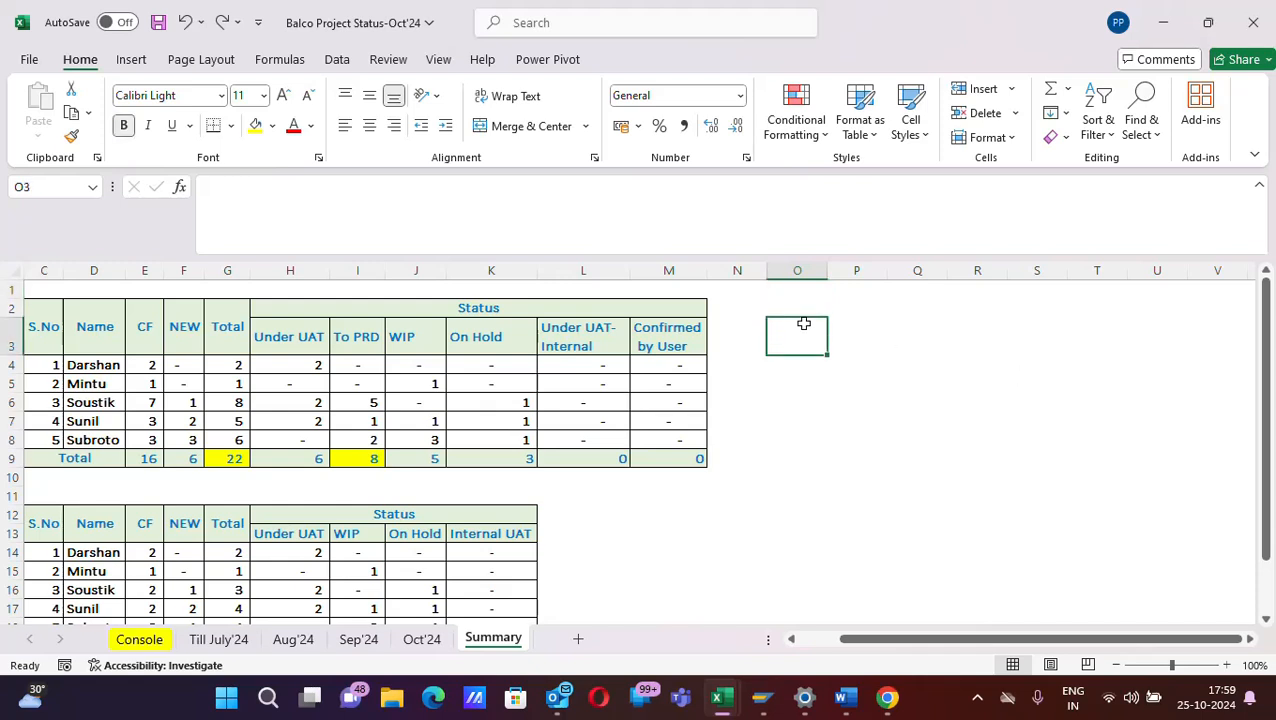
type("F1")
key("Return")
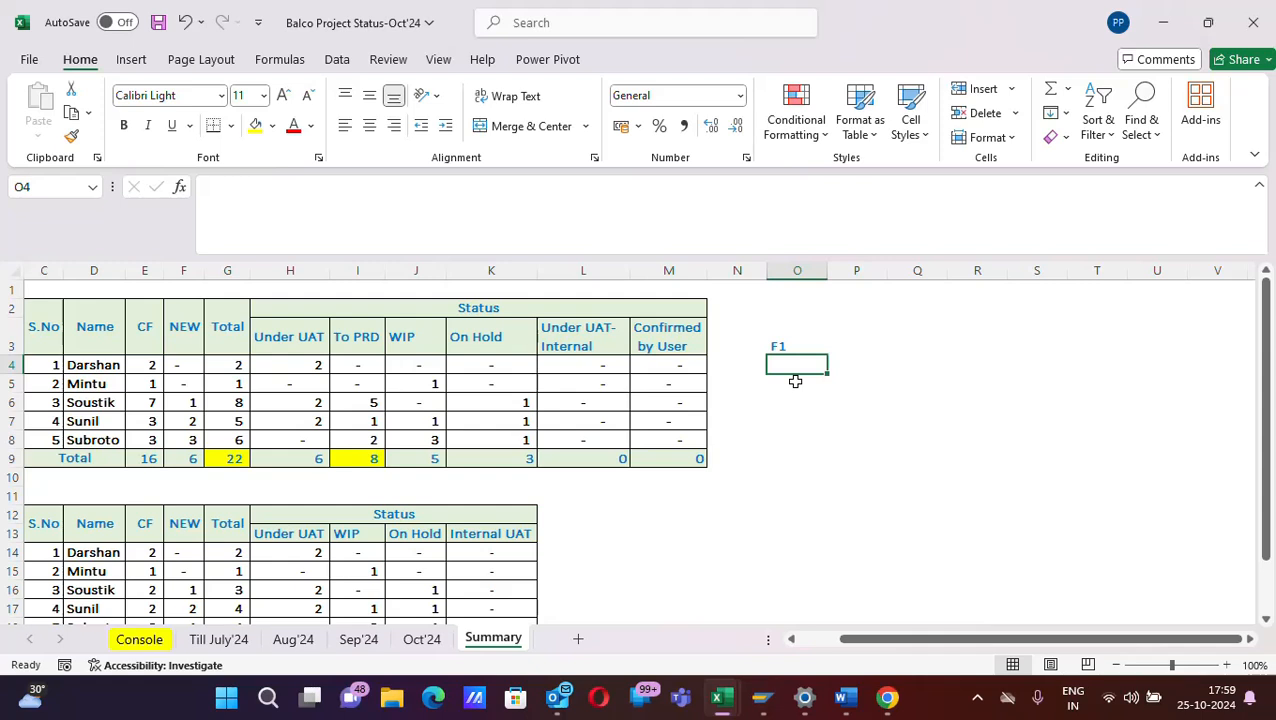
key("F1")
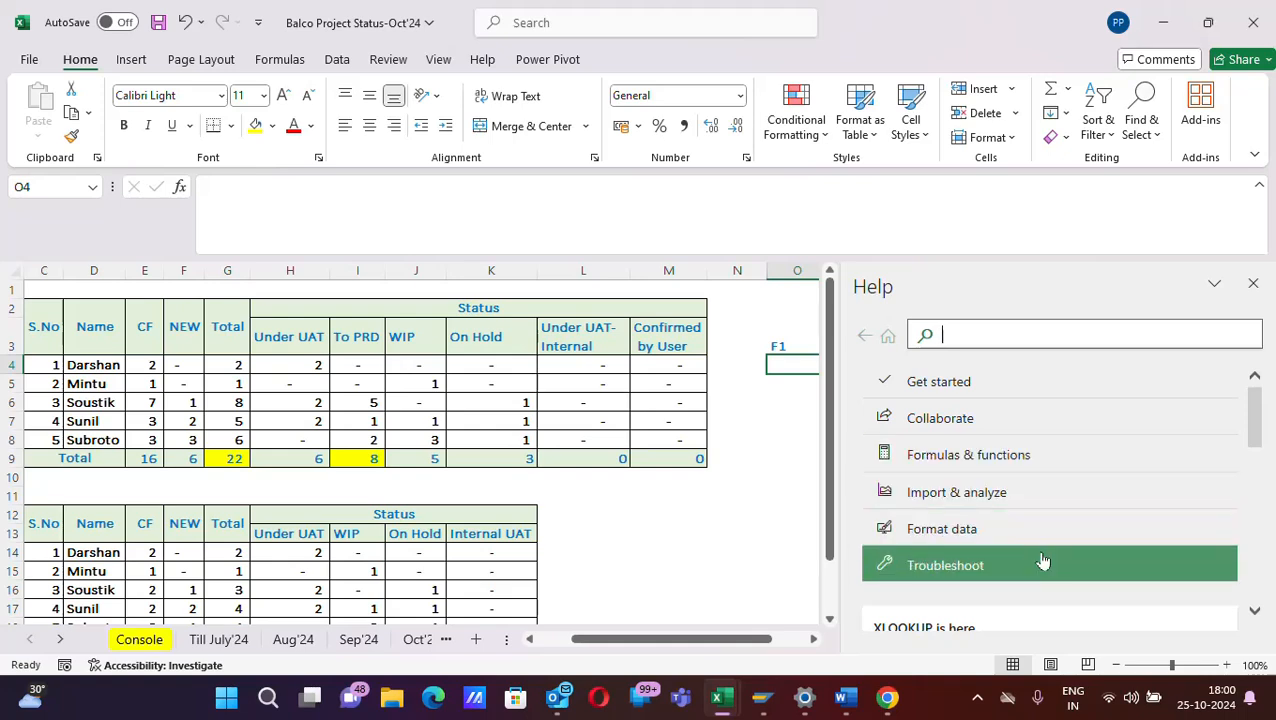
left_click(1253, 283)
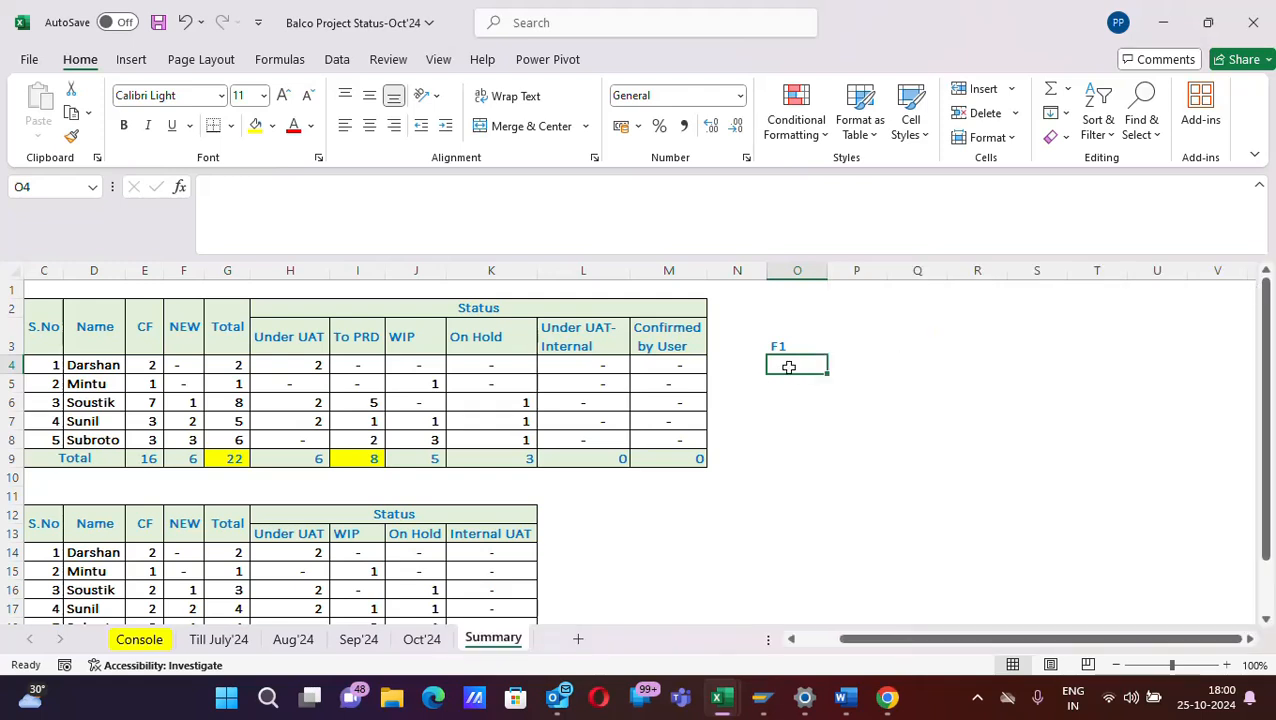
- Fill row 4 of the notes with "f1" in O4, "alone" in P4 and "System Help Dialouge box will open" in Q4
type("f1")
key("Tab")
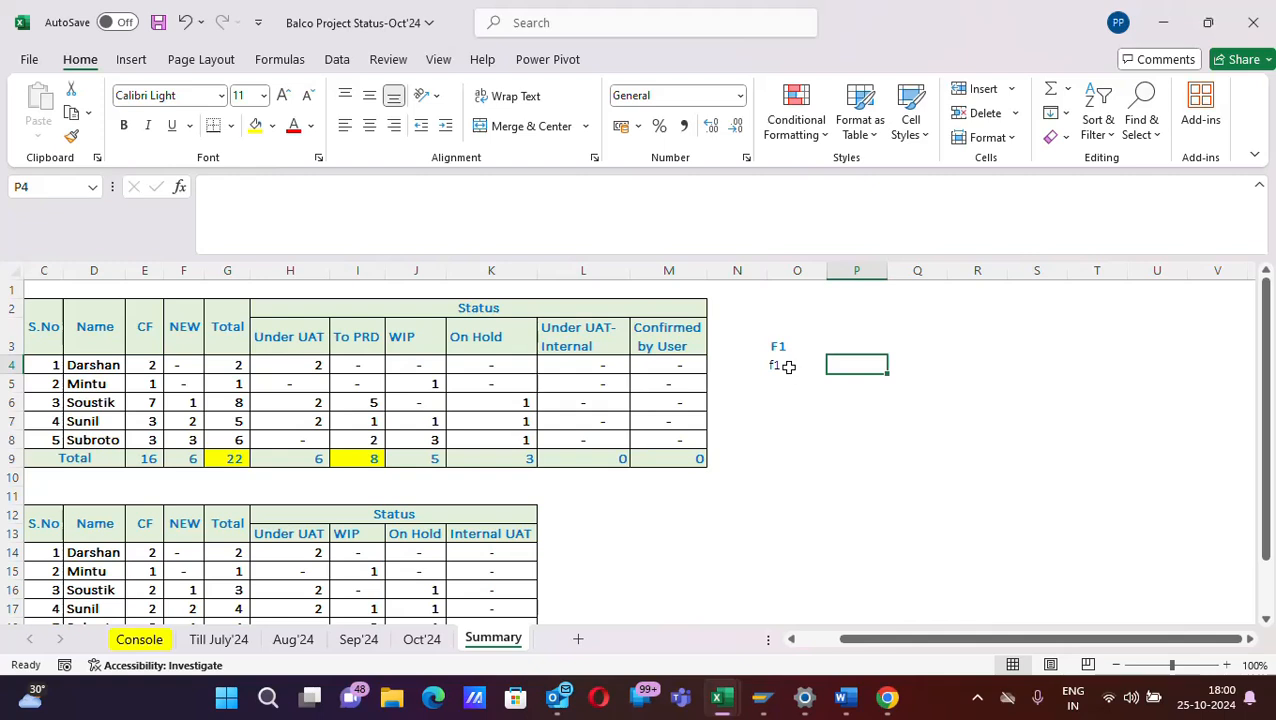
type("alone")
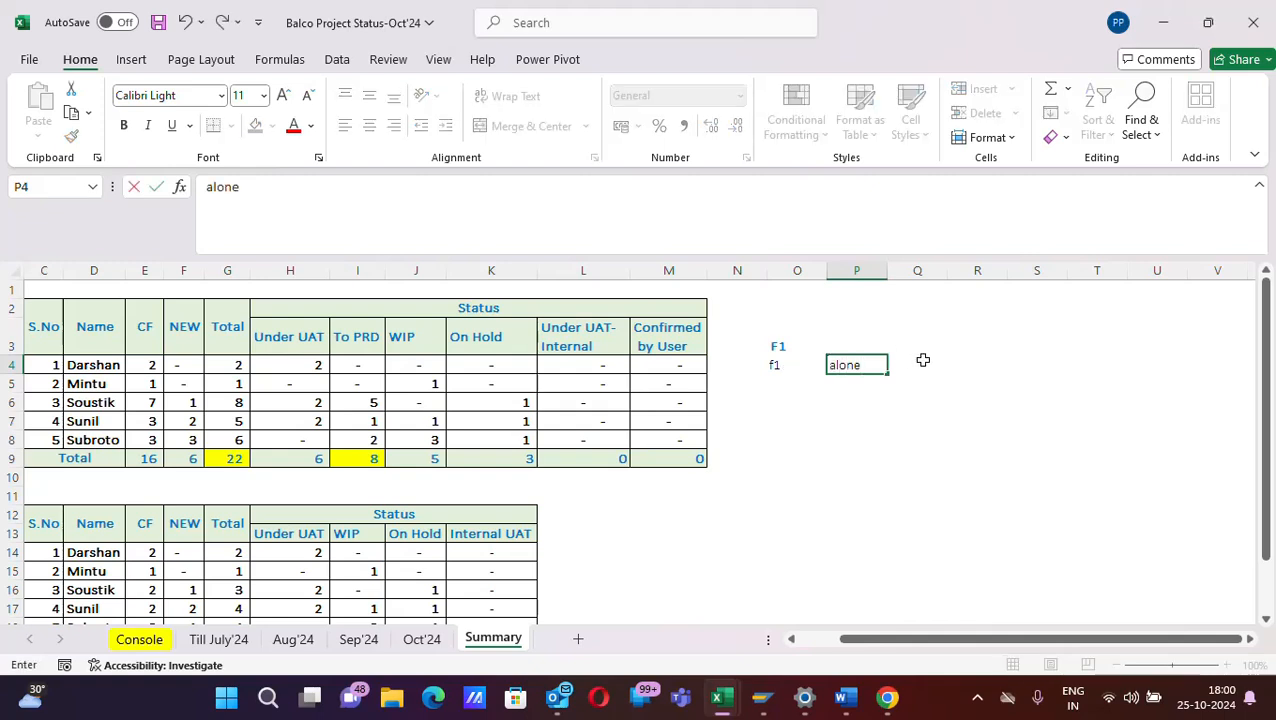
left_click(922, 362)
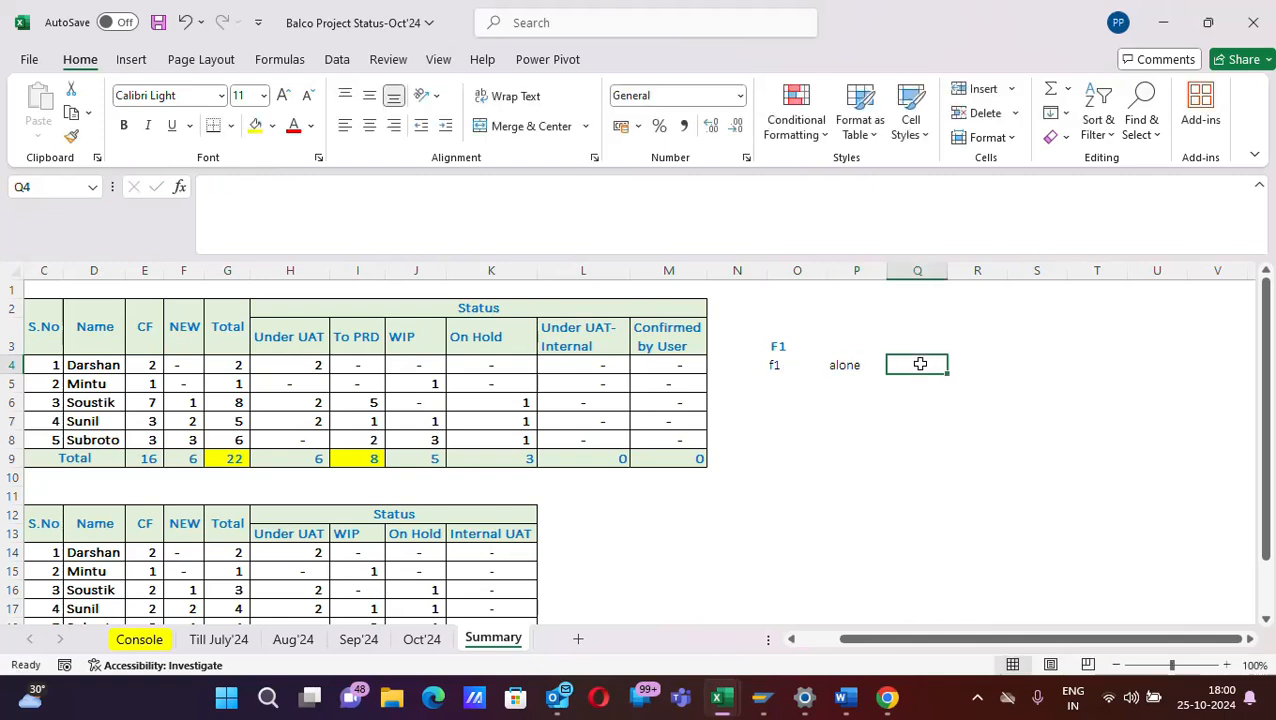
type("System H")
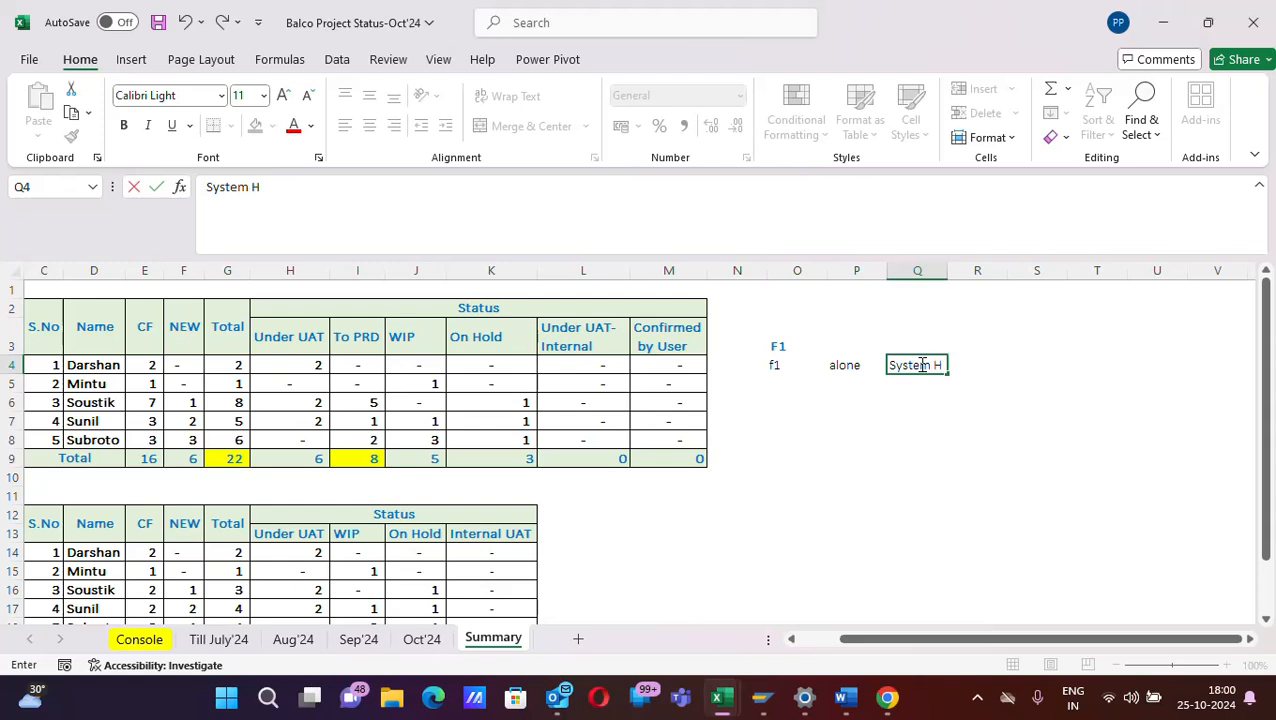
type("elp Dialo")
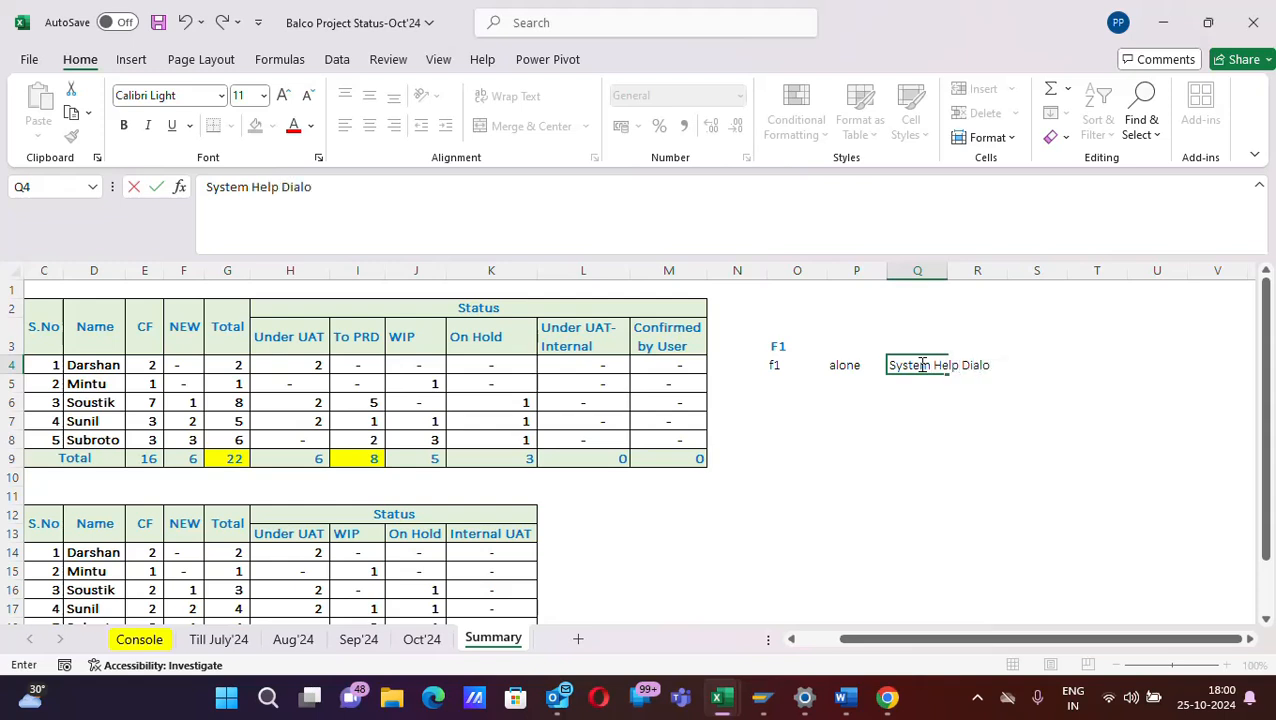
type("uge box will open")
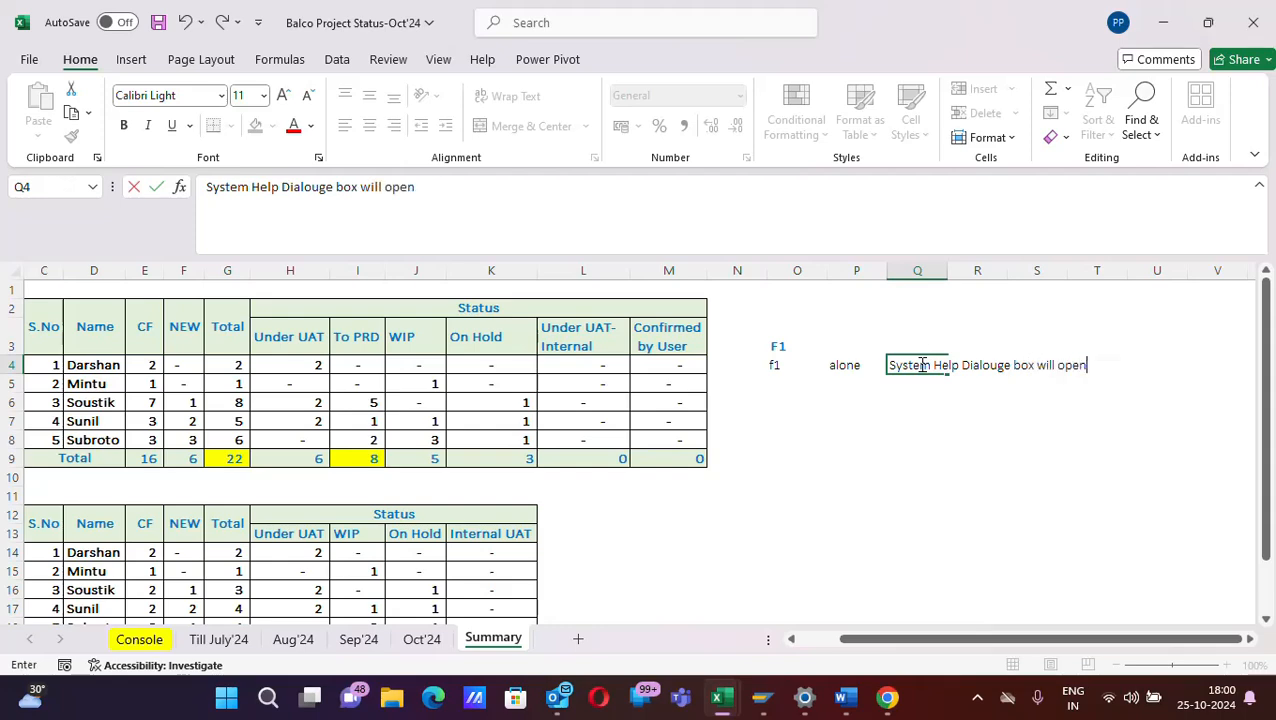
key("Return")
- Enter the shortcut label "CTRL+F1" in cell O6, dismissing the notification that interrupts the entry
left_click(773, 394)
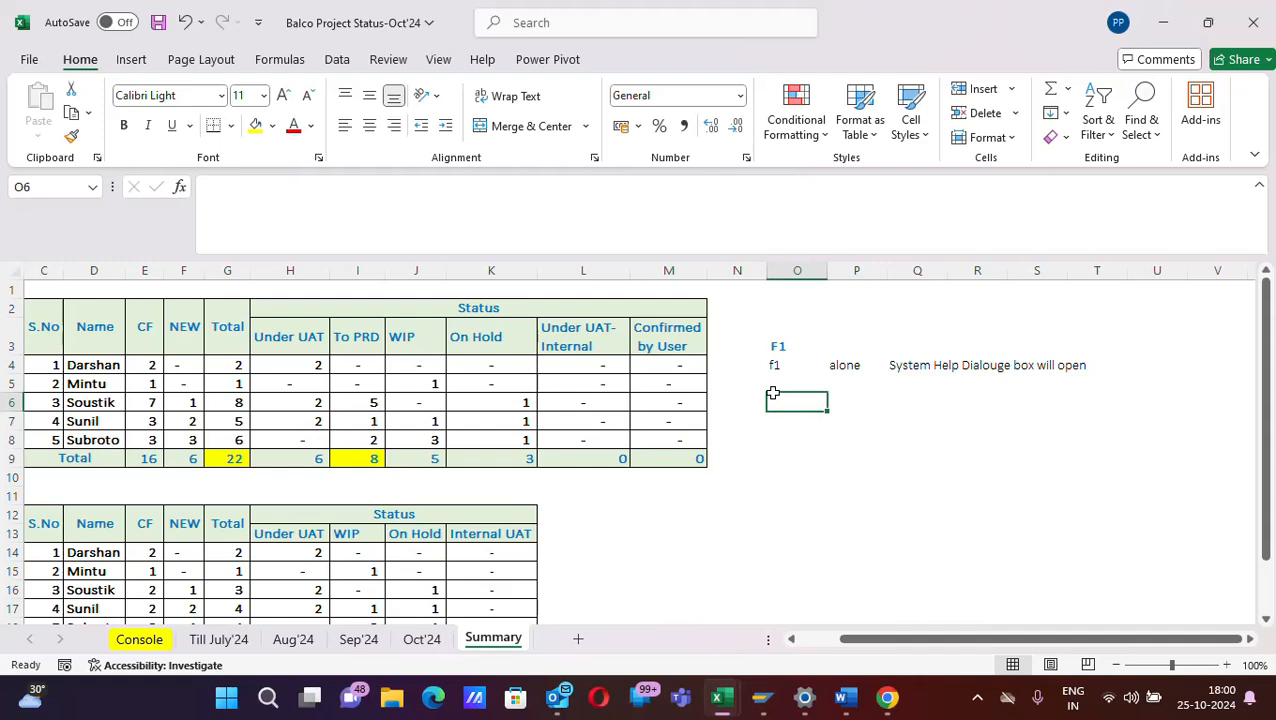
type("+")
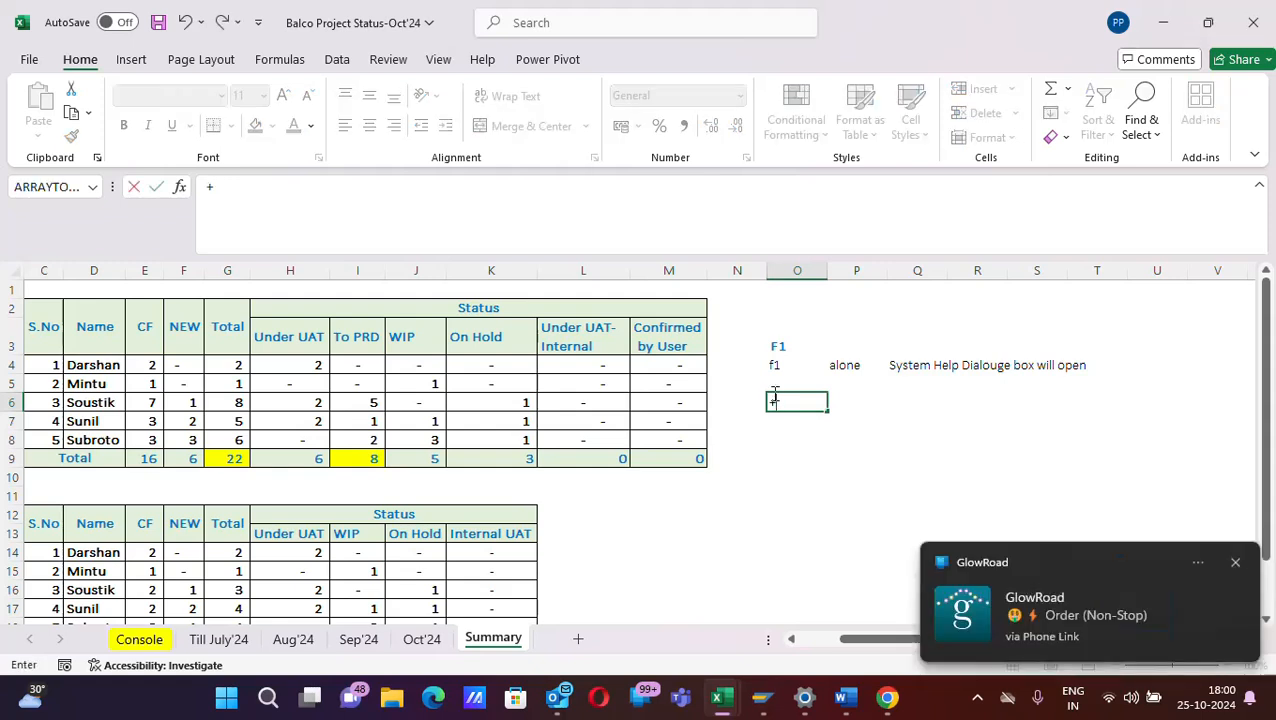
left_click(1235, 562)
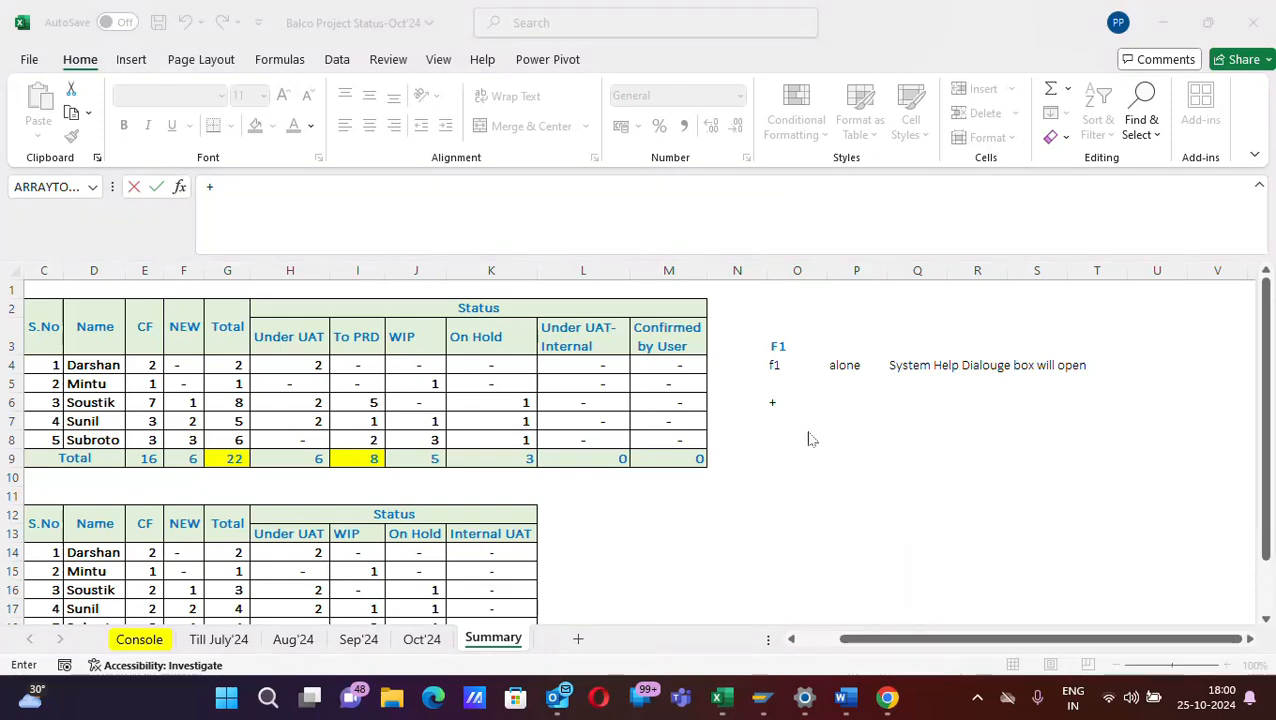
left_click(768, 401)
key("BackSpace")
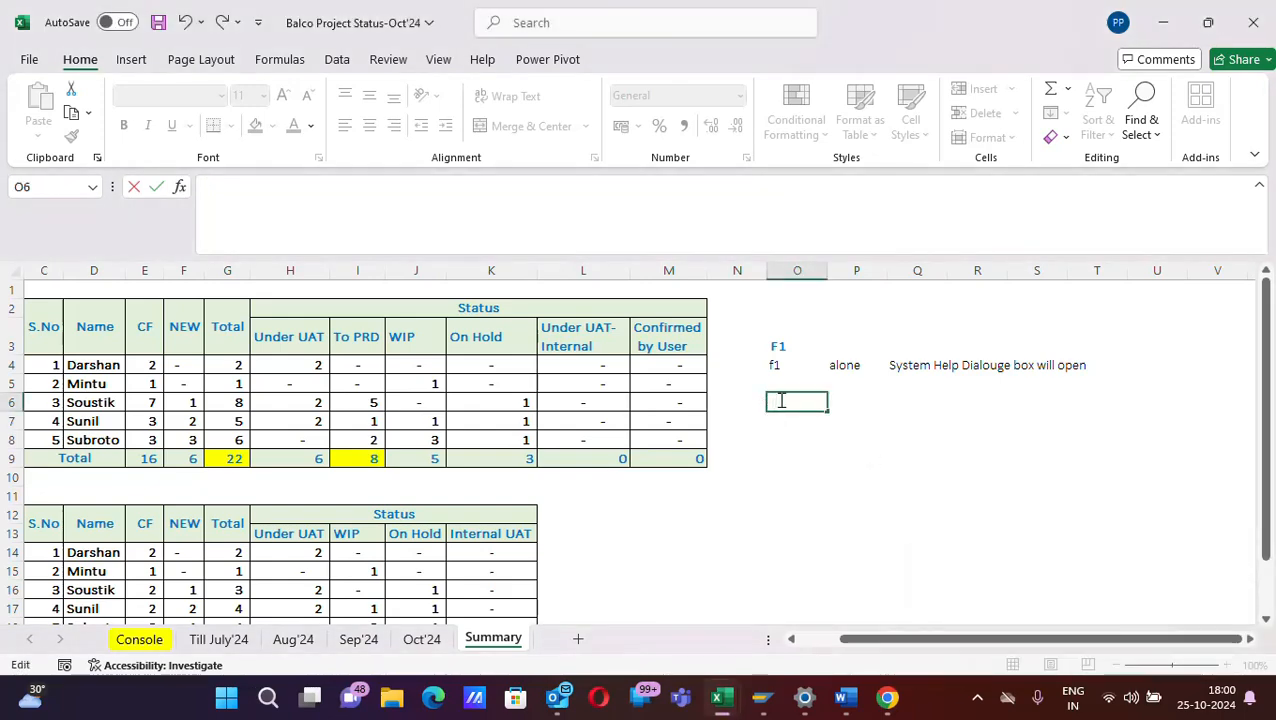
type("CR")
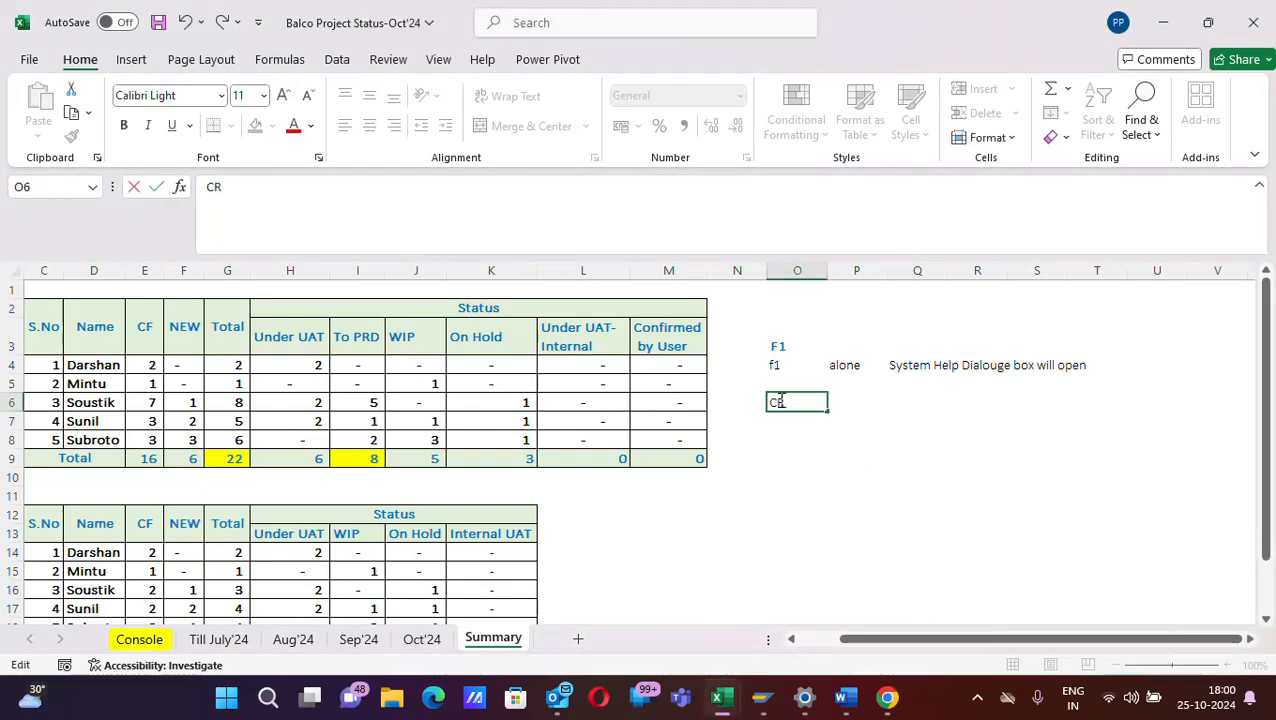
key("BackSpace")
type("TRL")
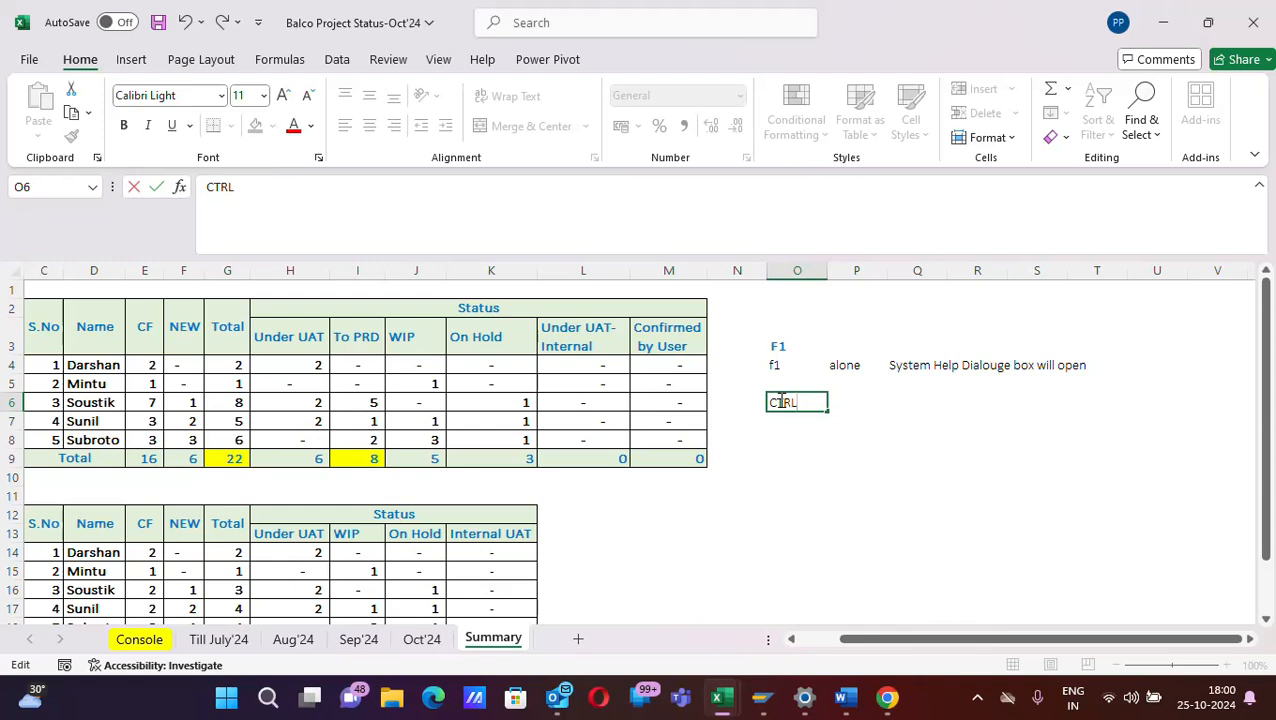
type("+F1")
key("Tab")
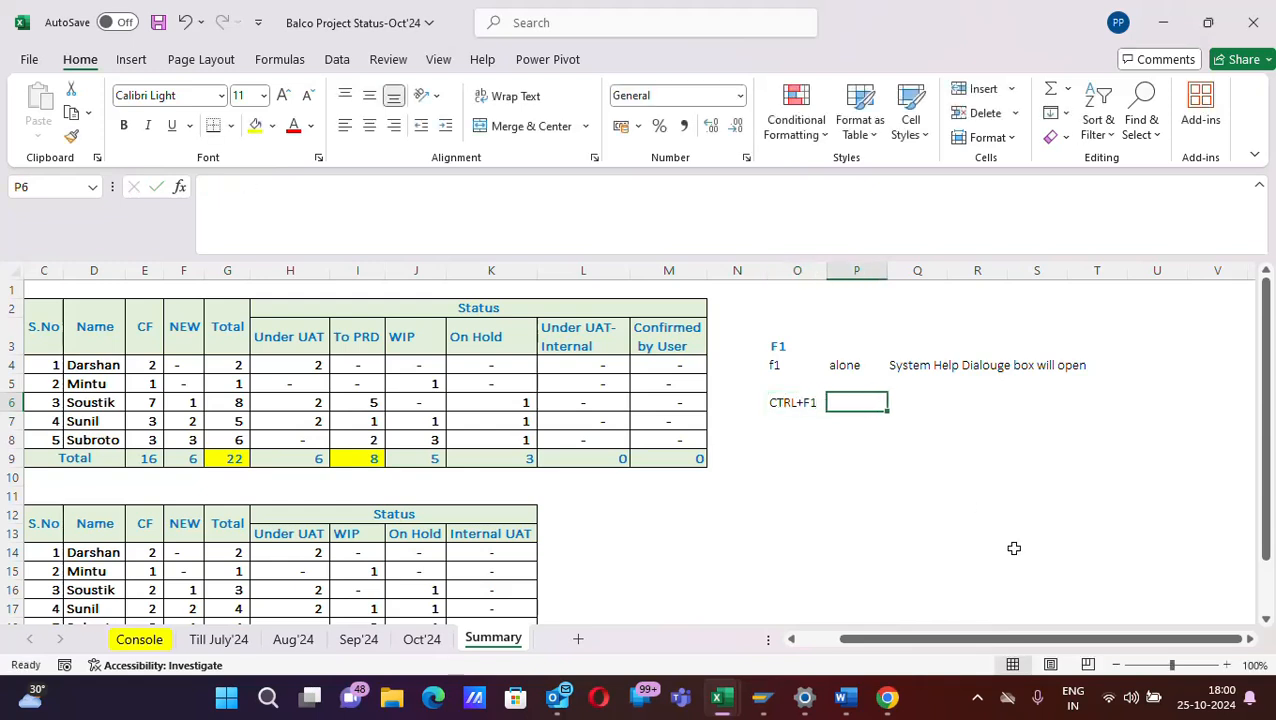
key("Tab")
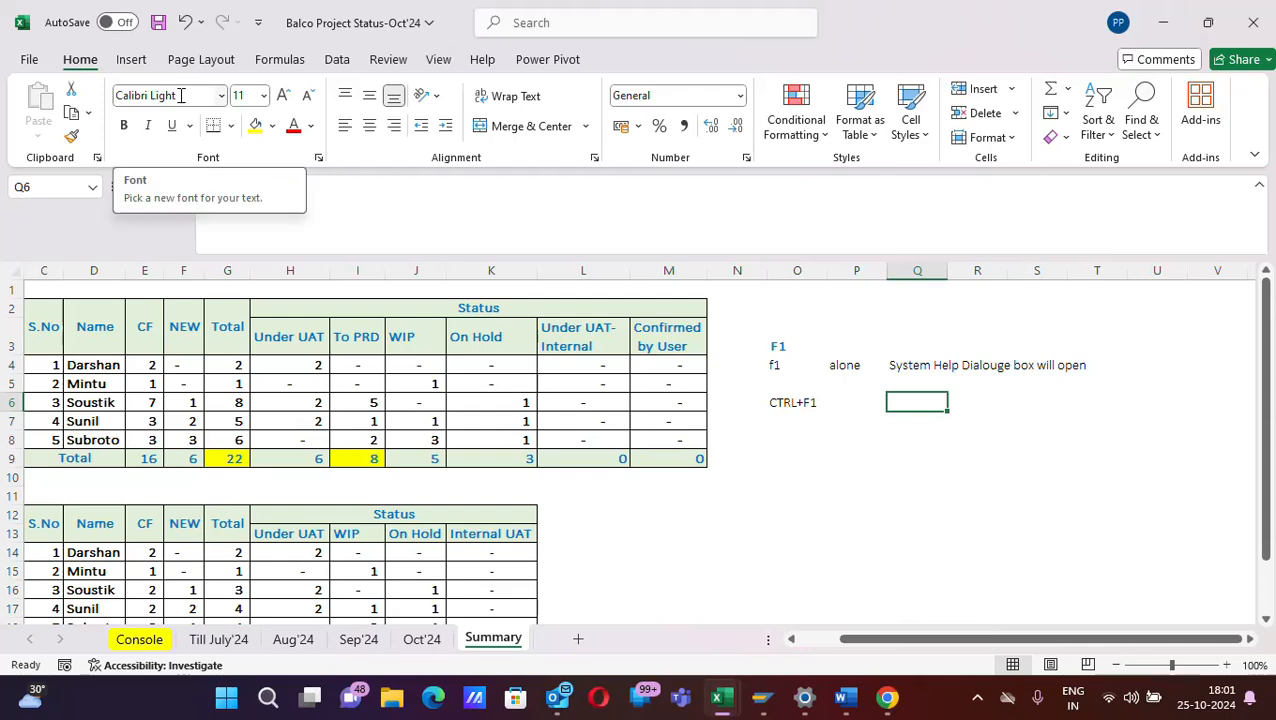
left_click(221, 95)
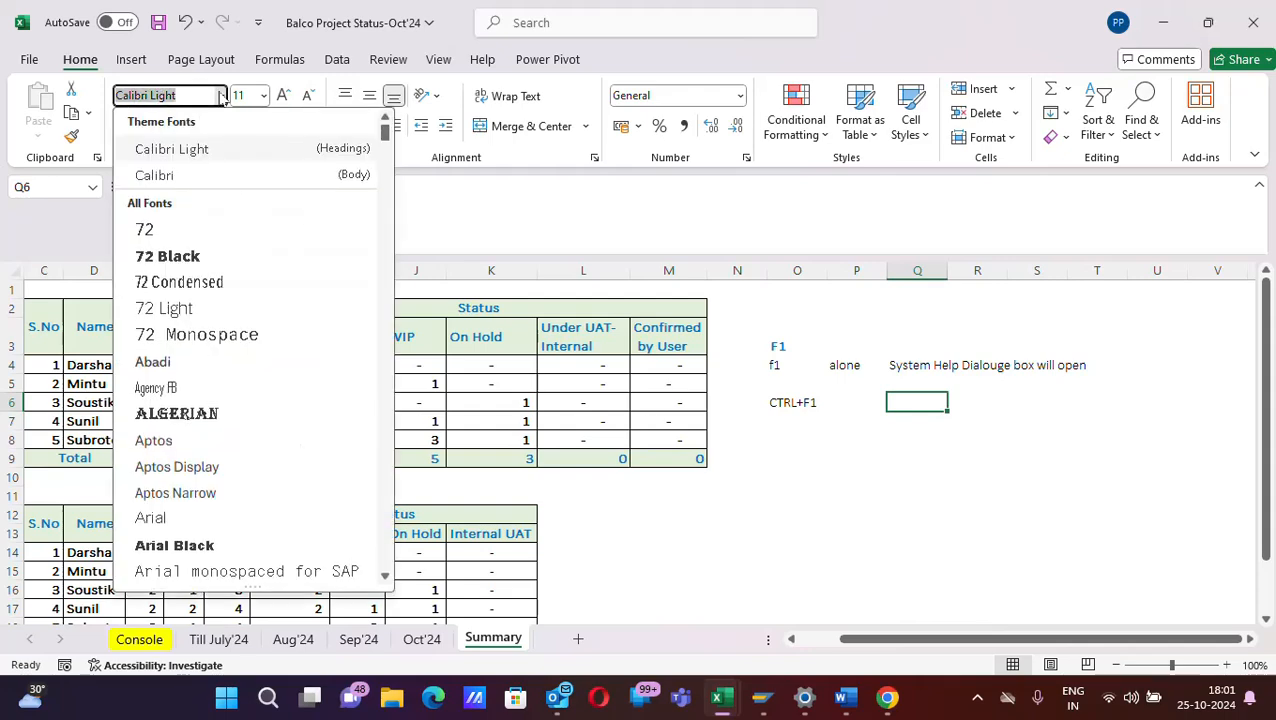
left_click(221, 95)
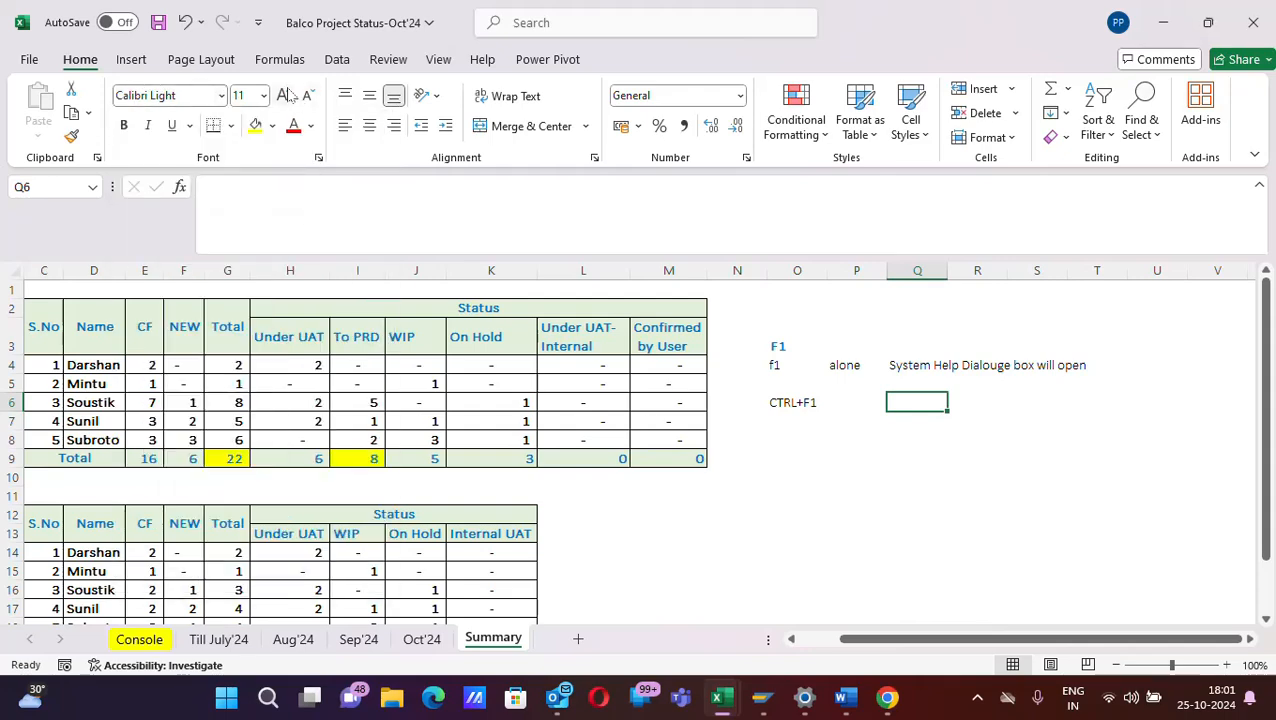
left_click(272, 127)
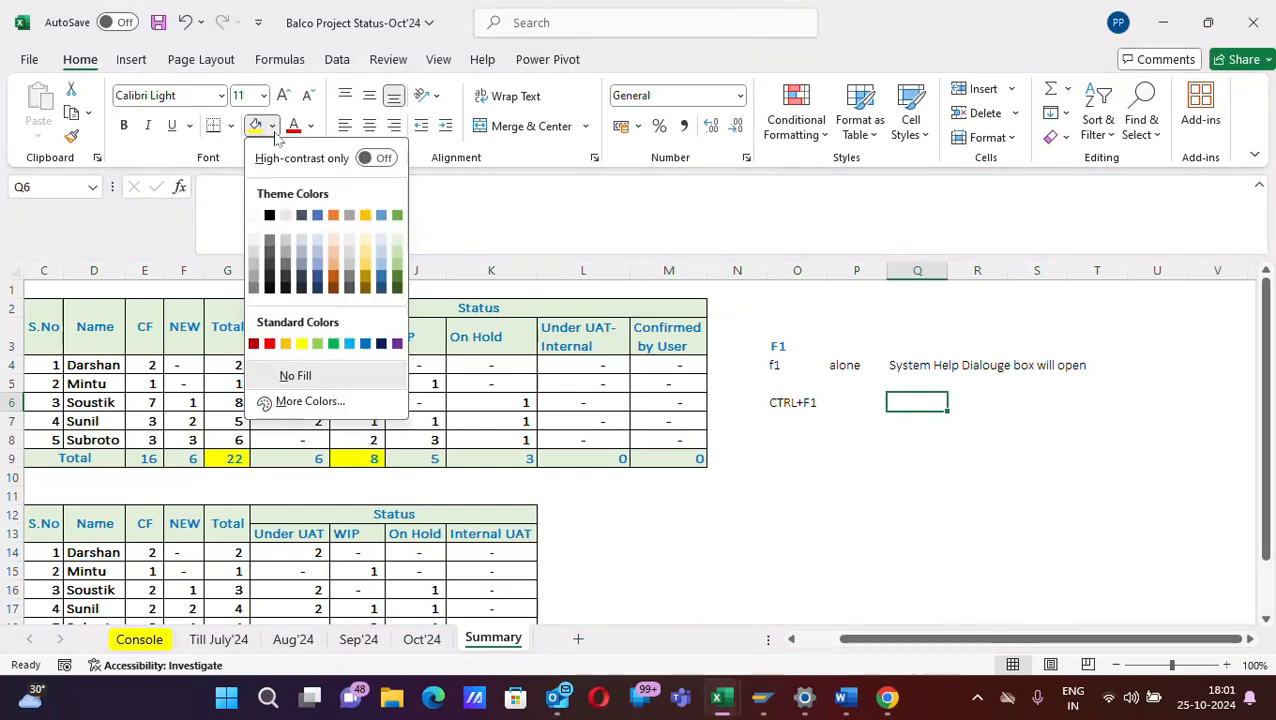
left_click(273, 130)
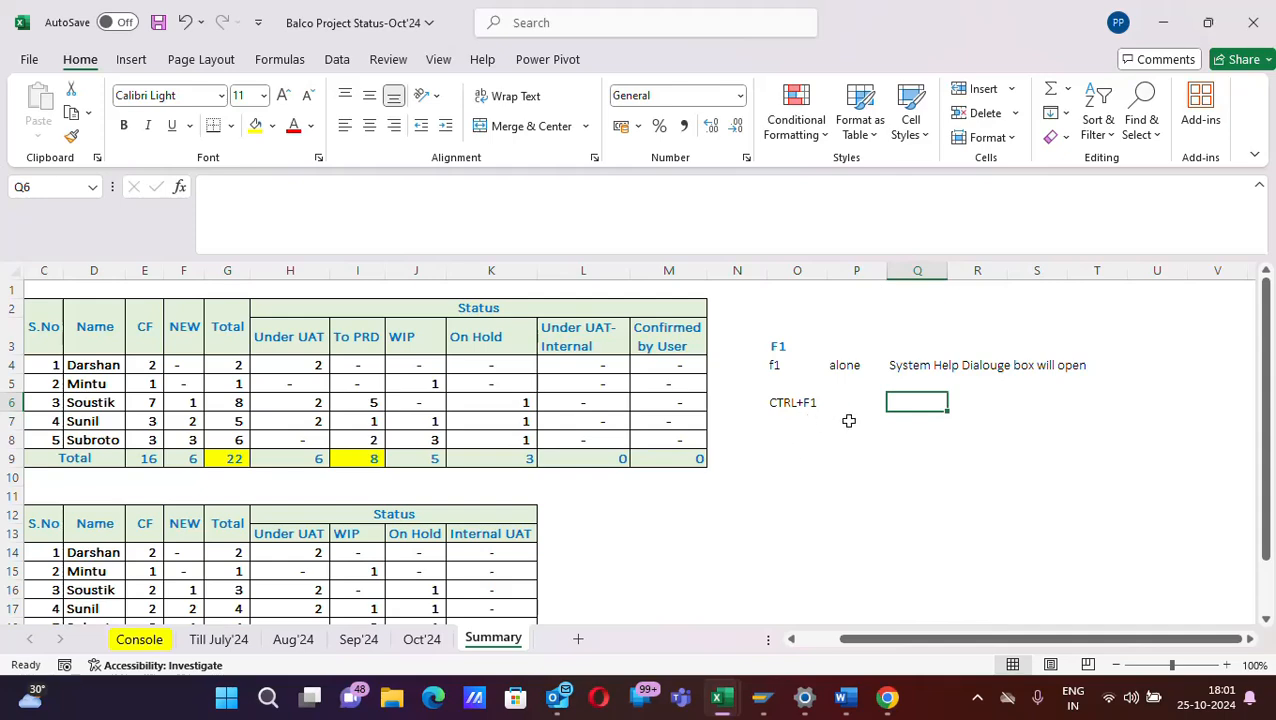
- Collapse and restore the ribbon, and enter the description "To hide the ribbon" in cell Q6
key("ctrl+F1")
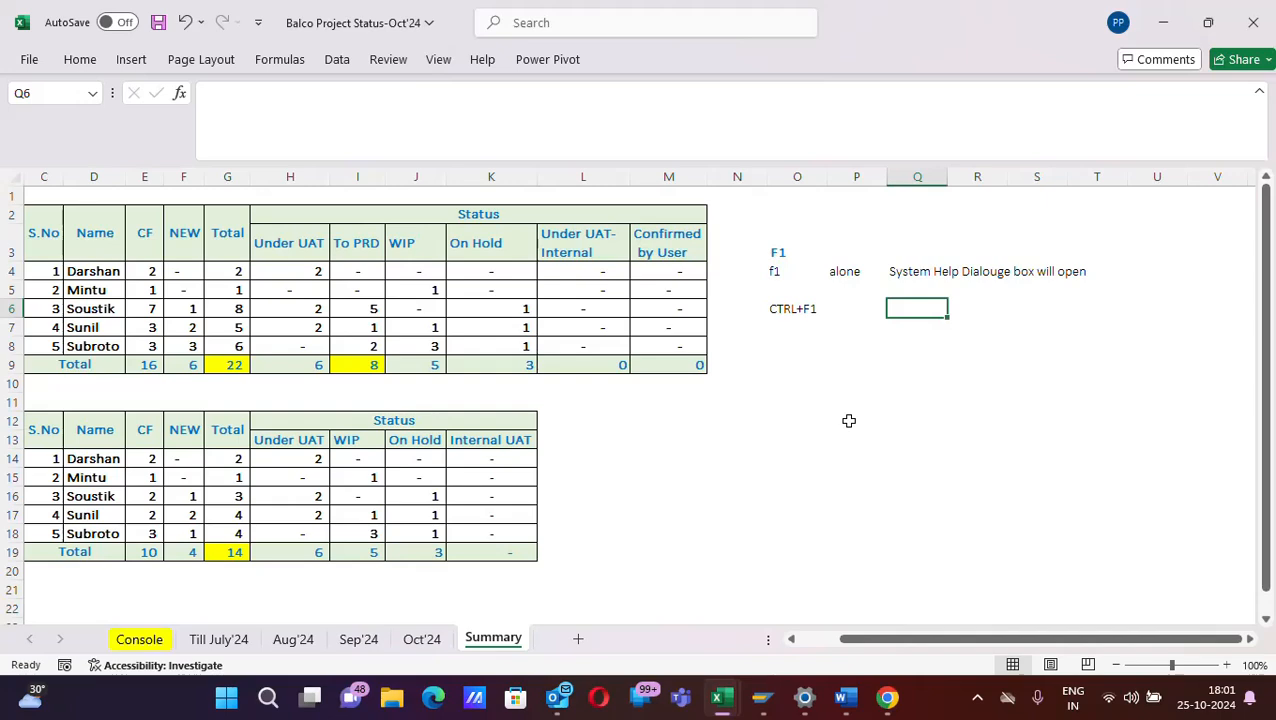
key("ctrl+F1")
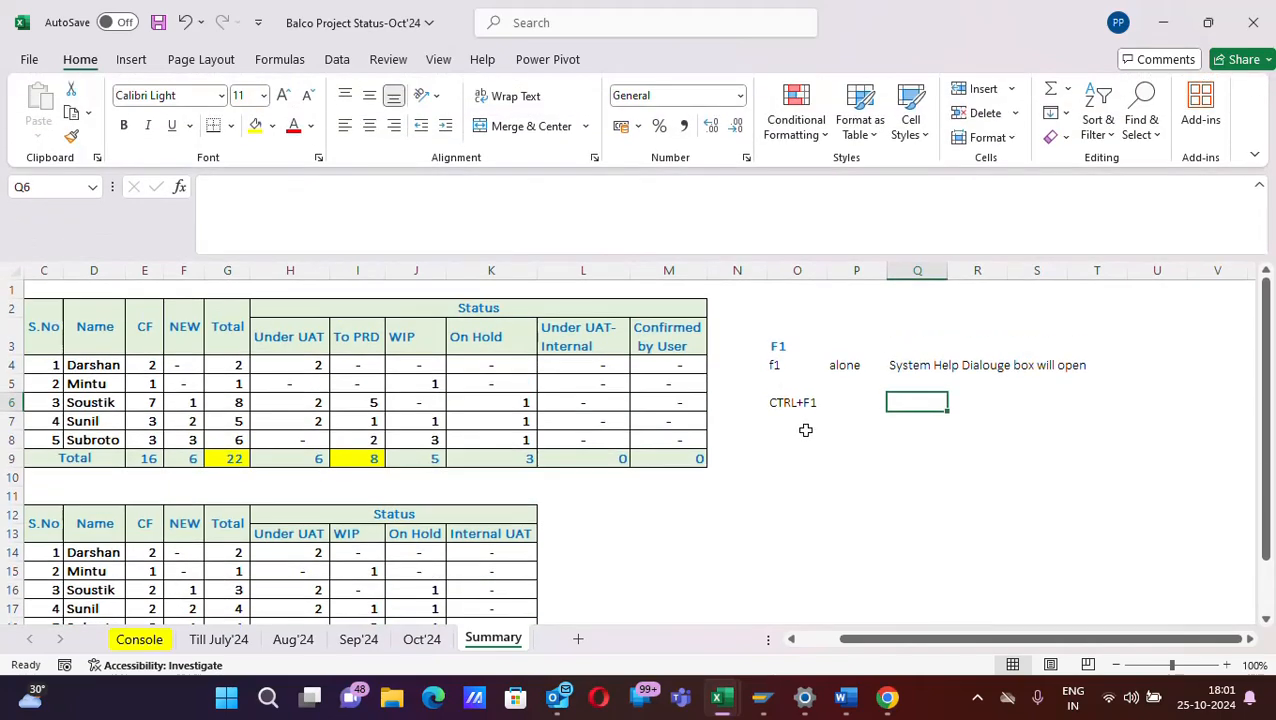
type("TO")
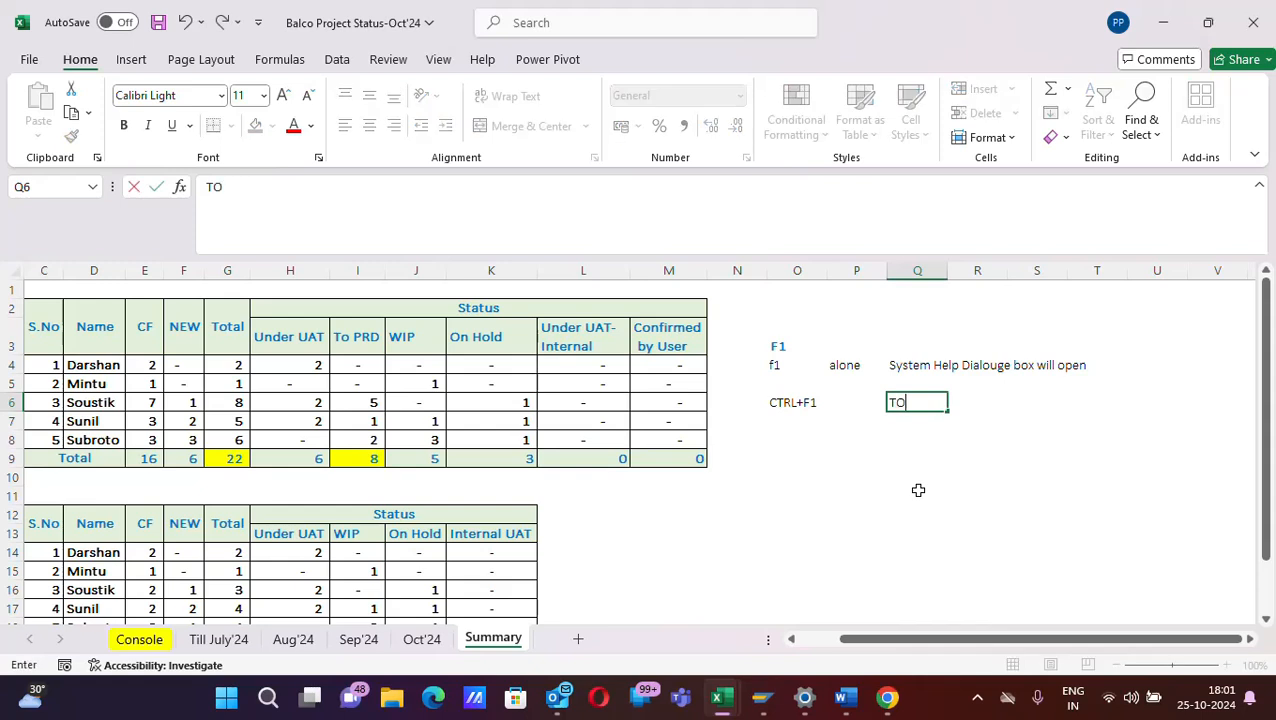
type("hide the ribbon")
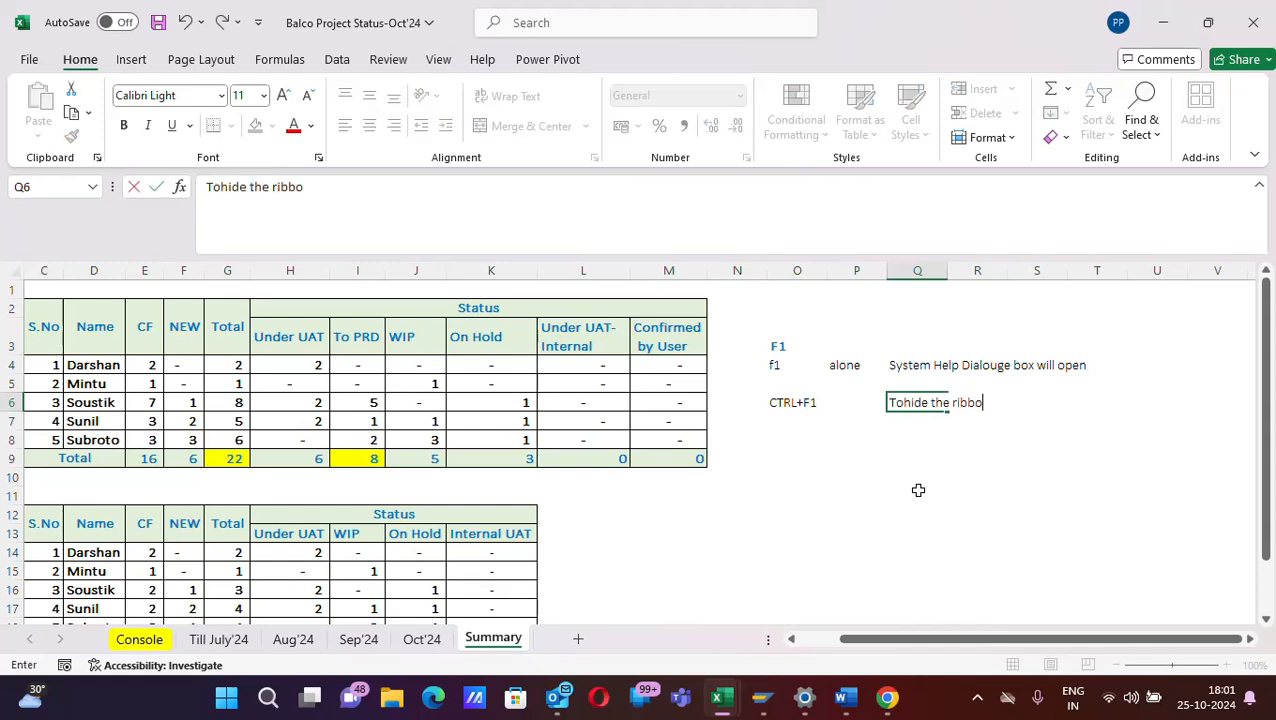
left_click(903, 402)
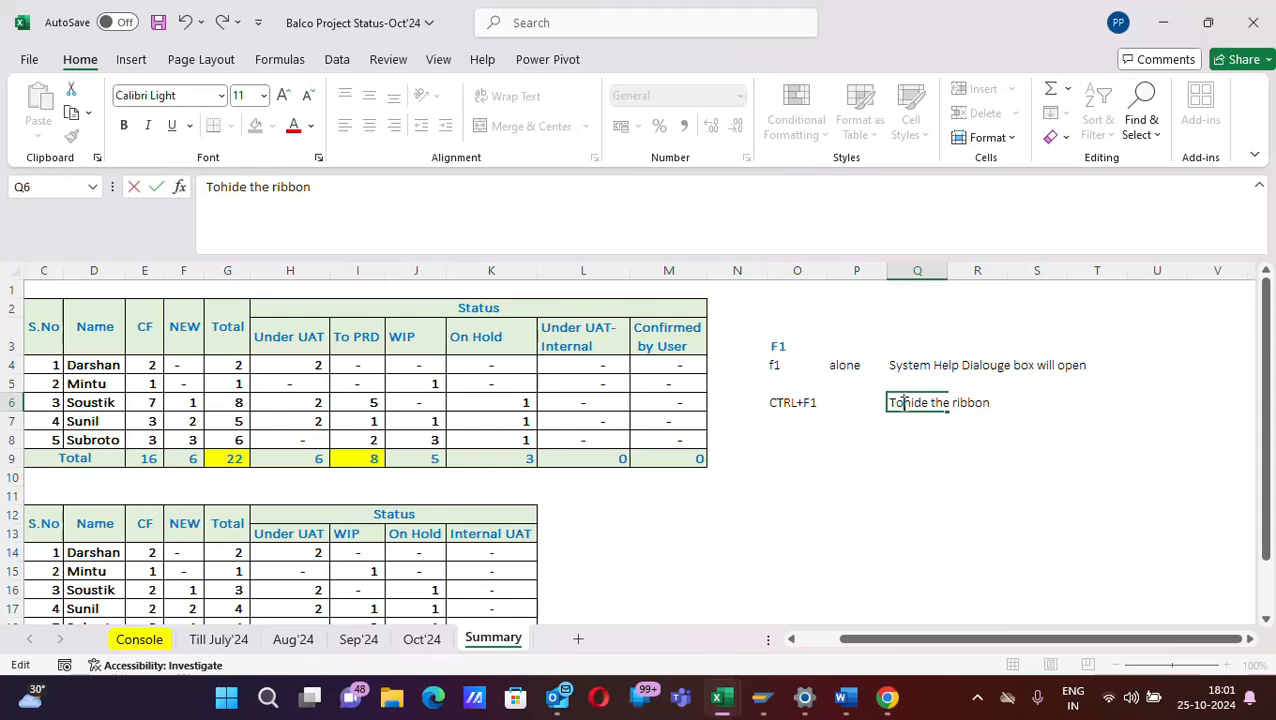
- Enter the shortcut label "Alter+F1" in cell O8 and select cell Q8
left_click(778, 431)
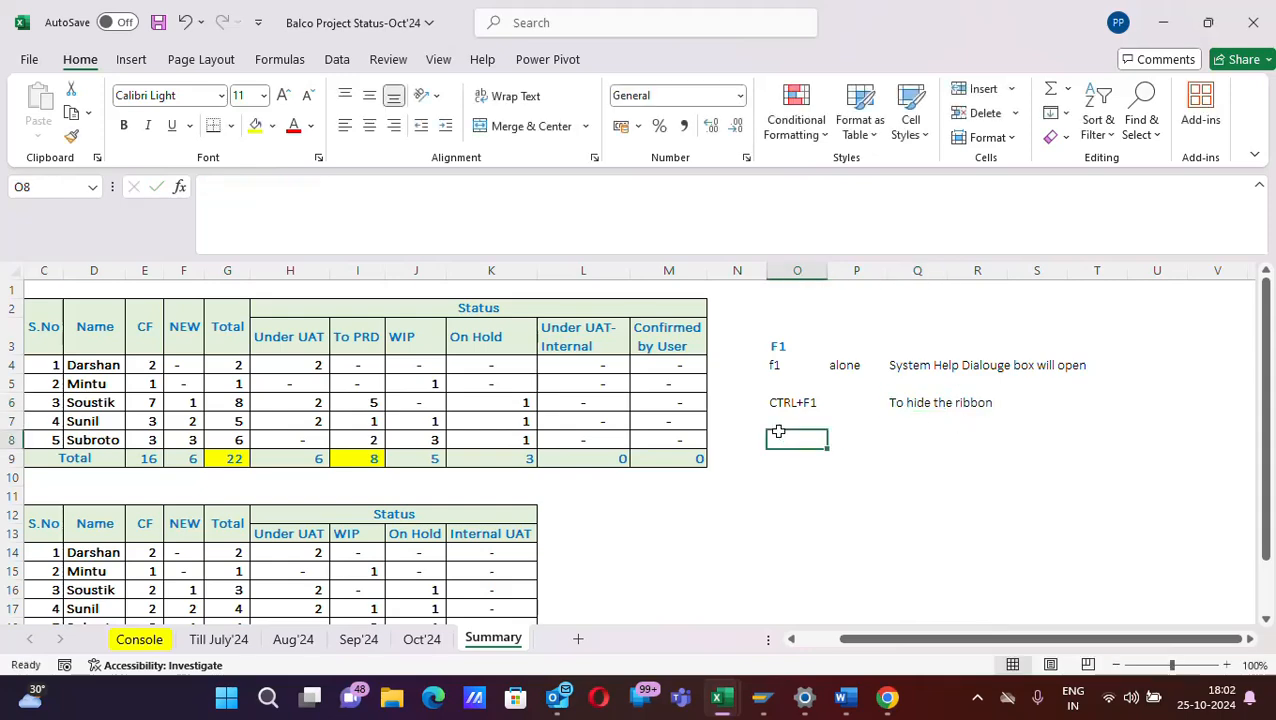
type("Alter")
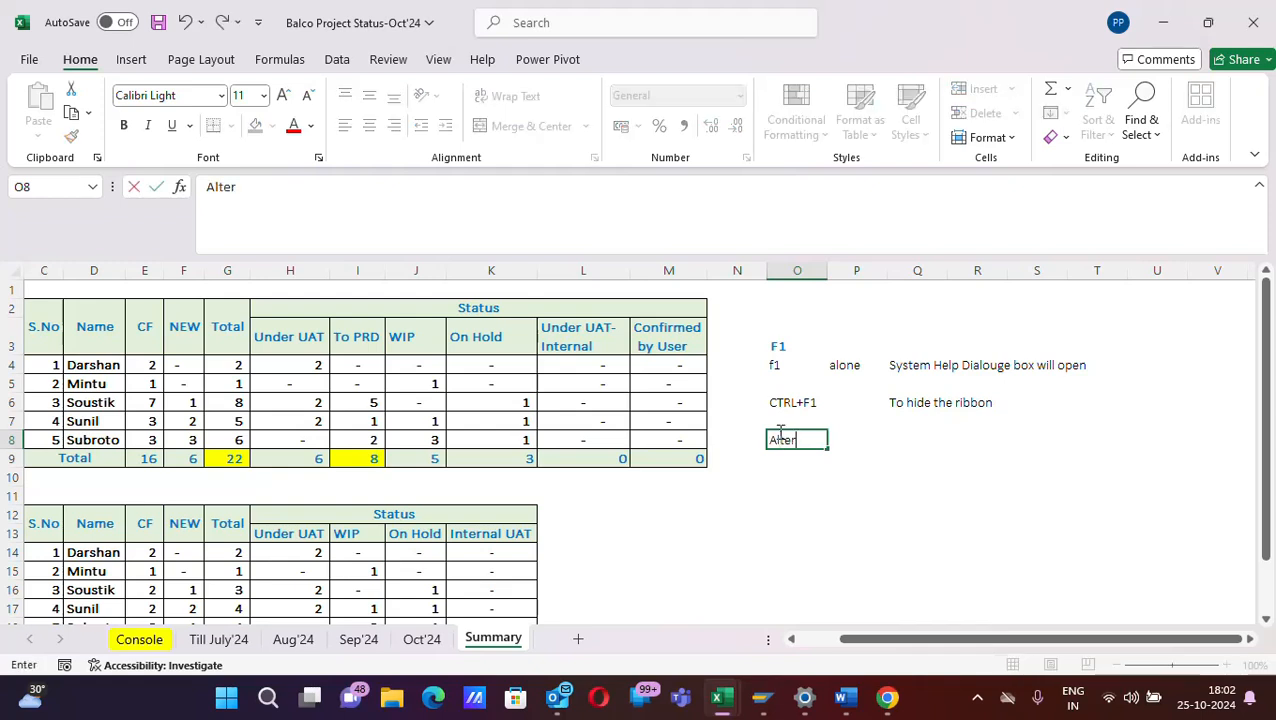
type("+F1")
left_click(920, 443)
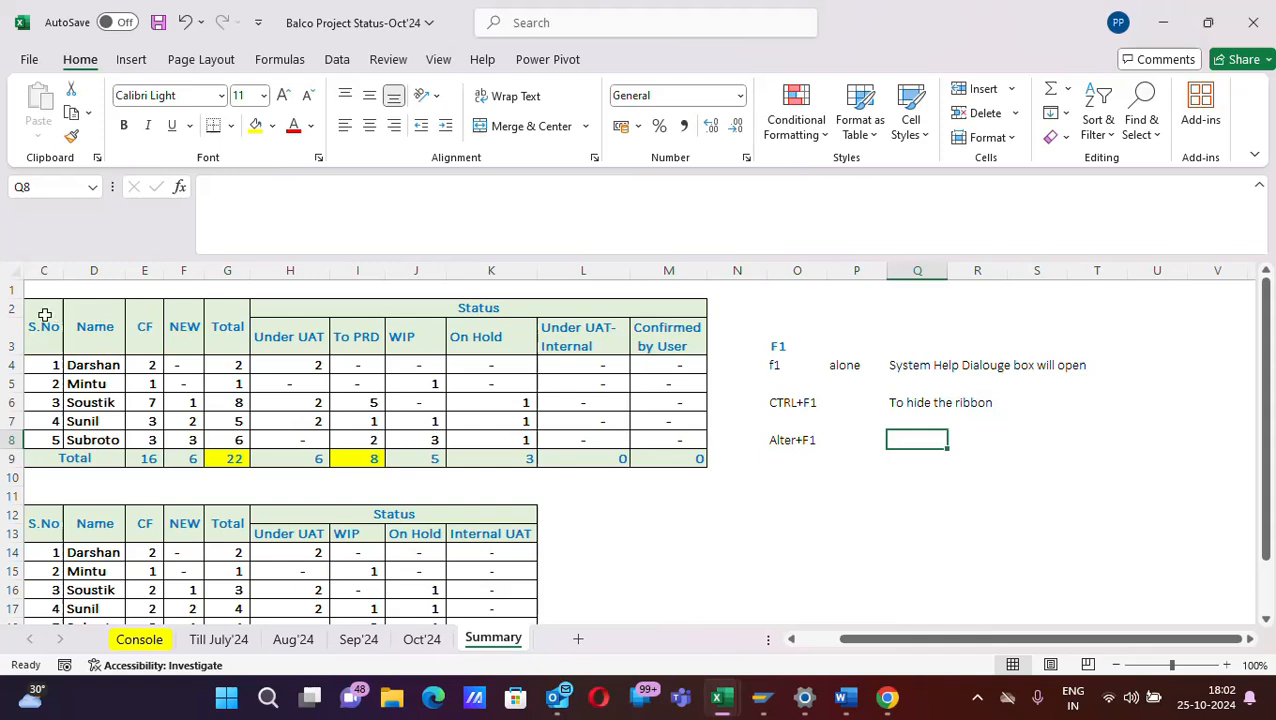
- Insert a default embedded chart from the upper status table in C2:M9, and undo the insertion
left_click_drag(43, 320, 572, 450)
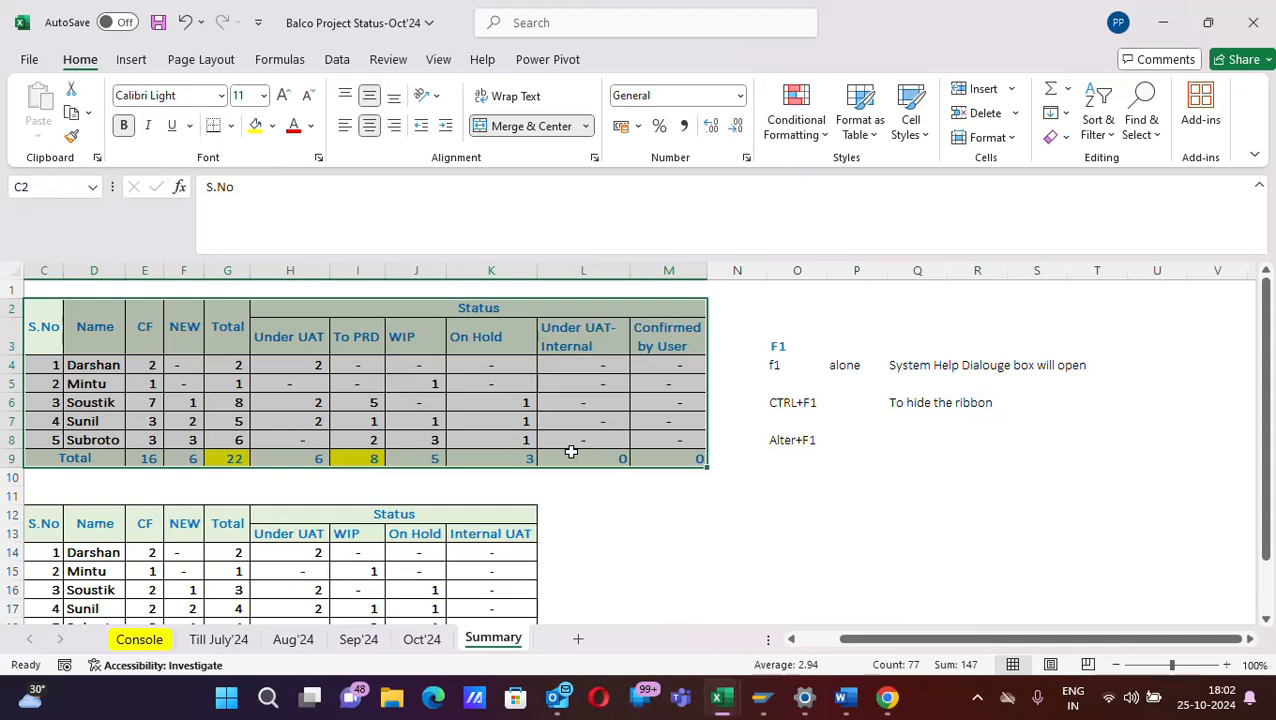
key("alt")
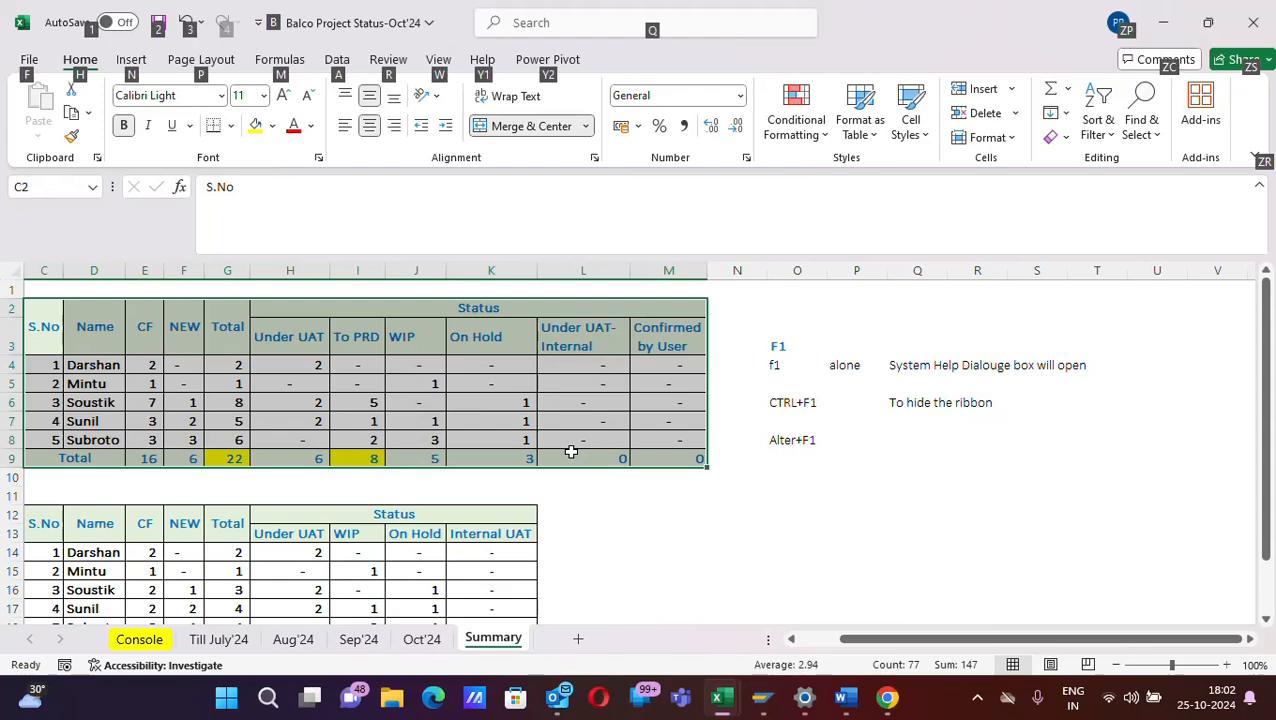
key("alt+F1")
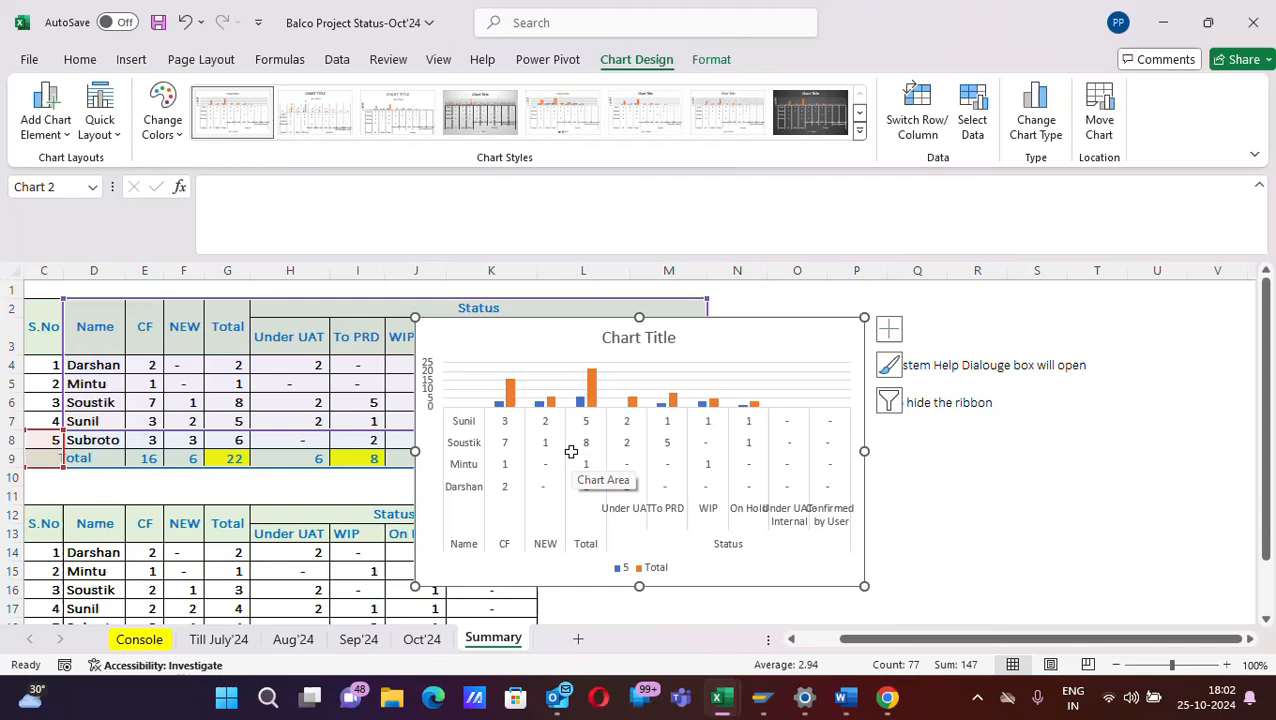
key("alt")
key("alt+F1")
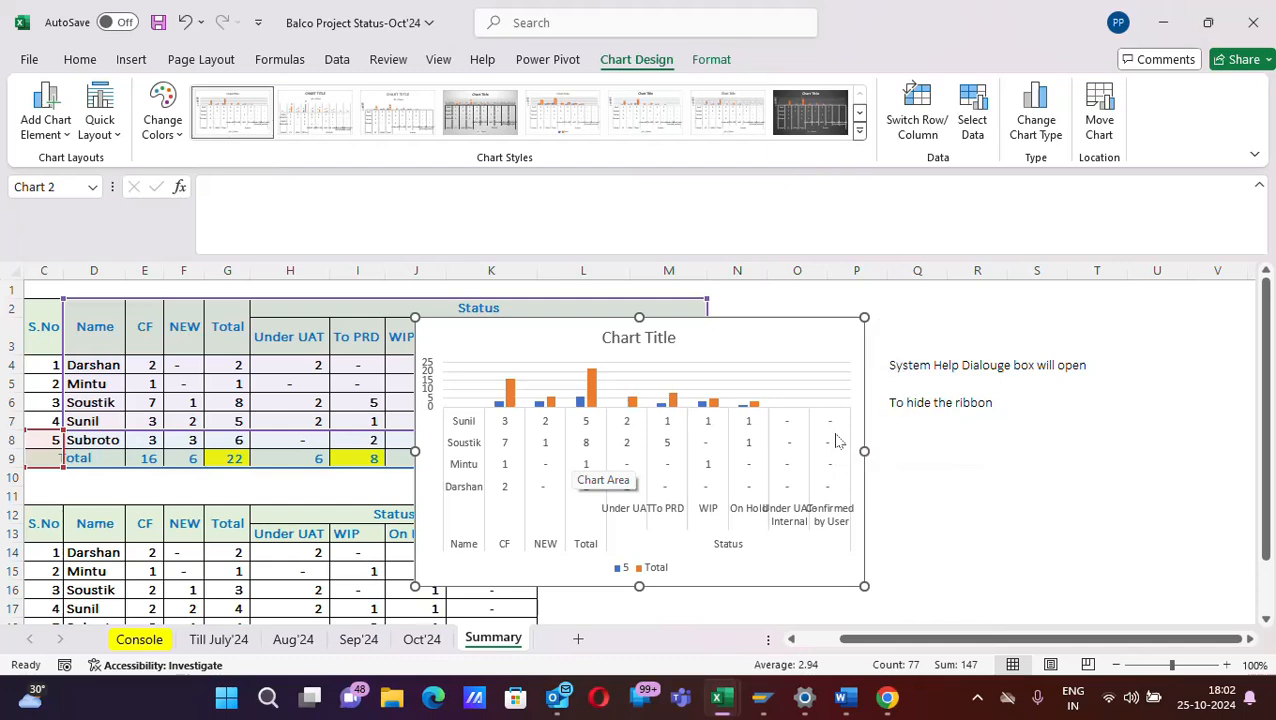
key("ctrl+z")
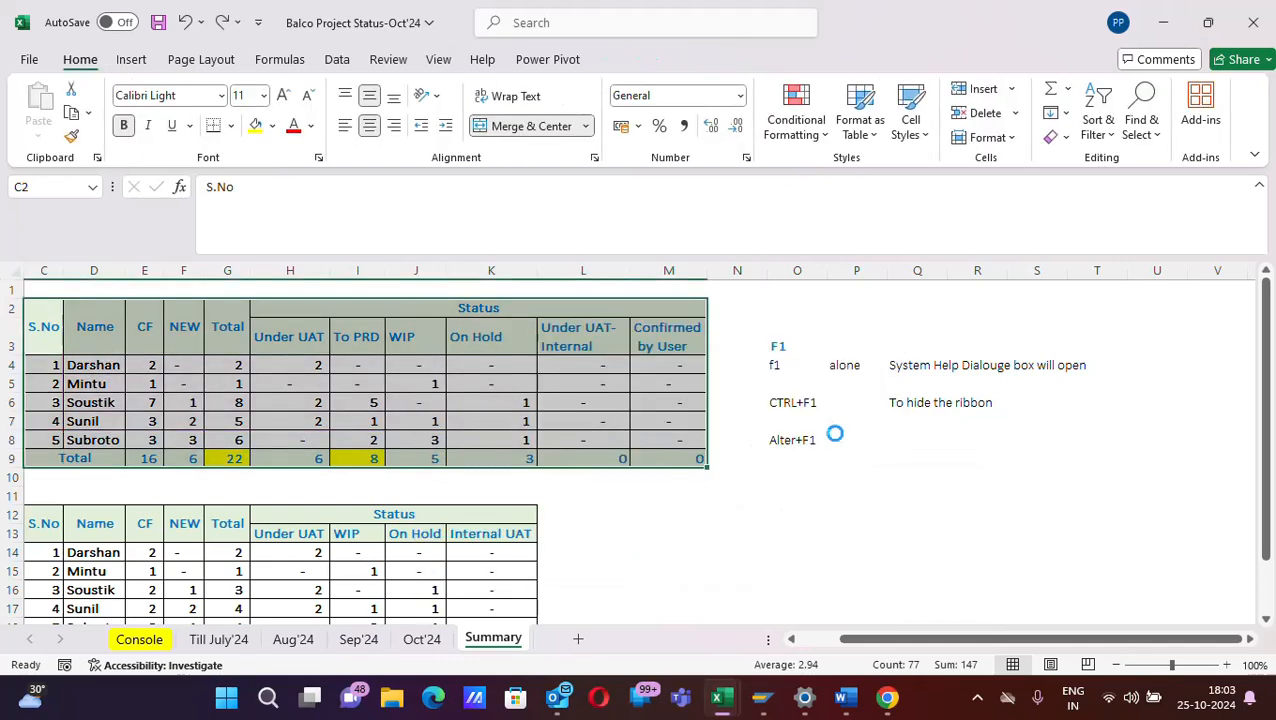
- Enter the description "Embeded chart of data of selected data" in cell Q8 beside the Alter+F1 label
left_click(905, 436)
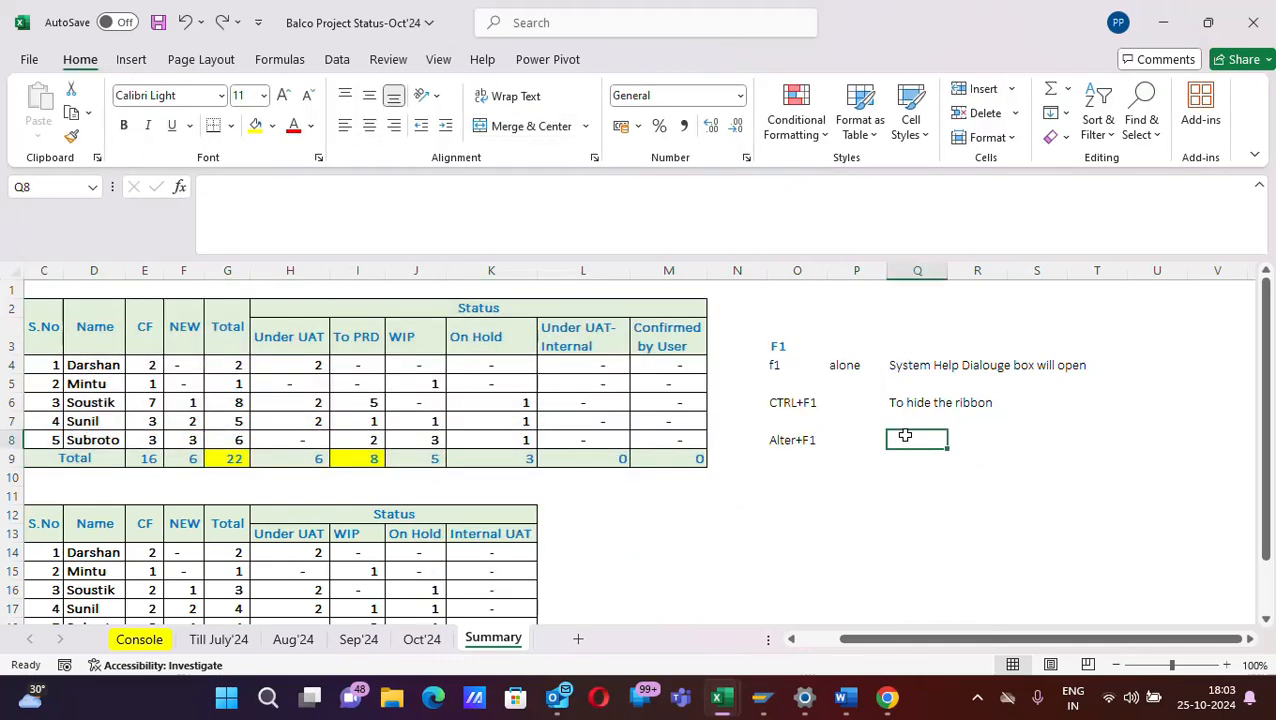
type("e")
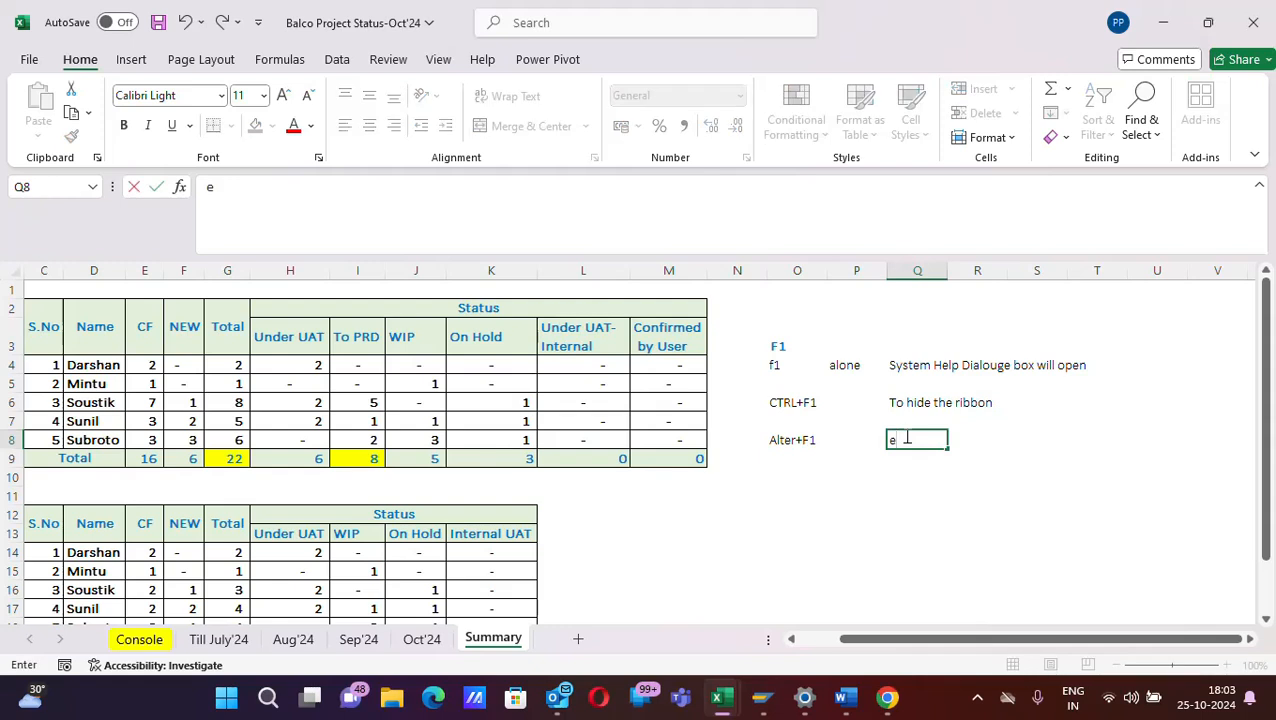
type("MBEDED chart")
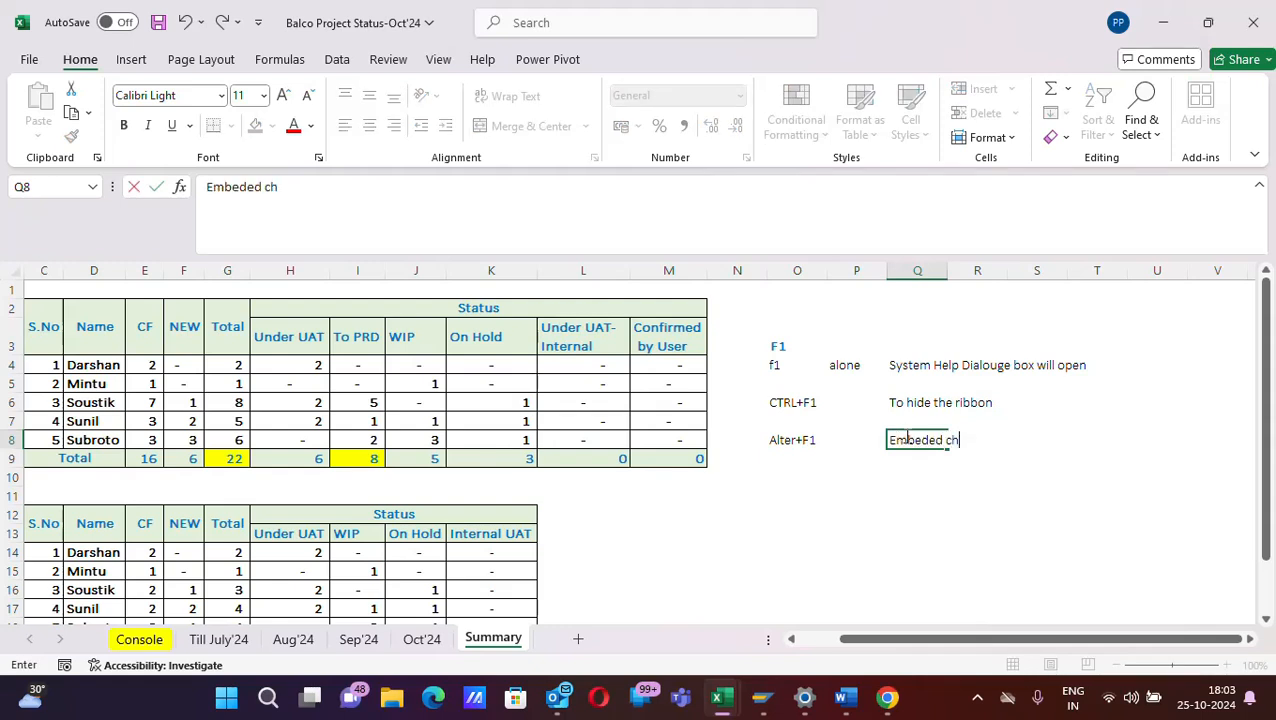
type(" of dat")
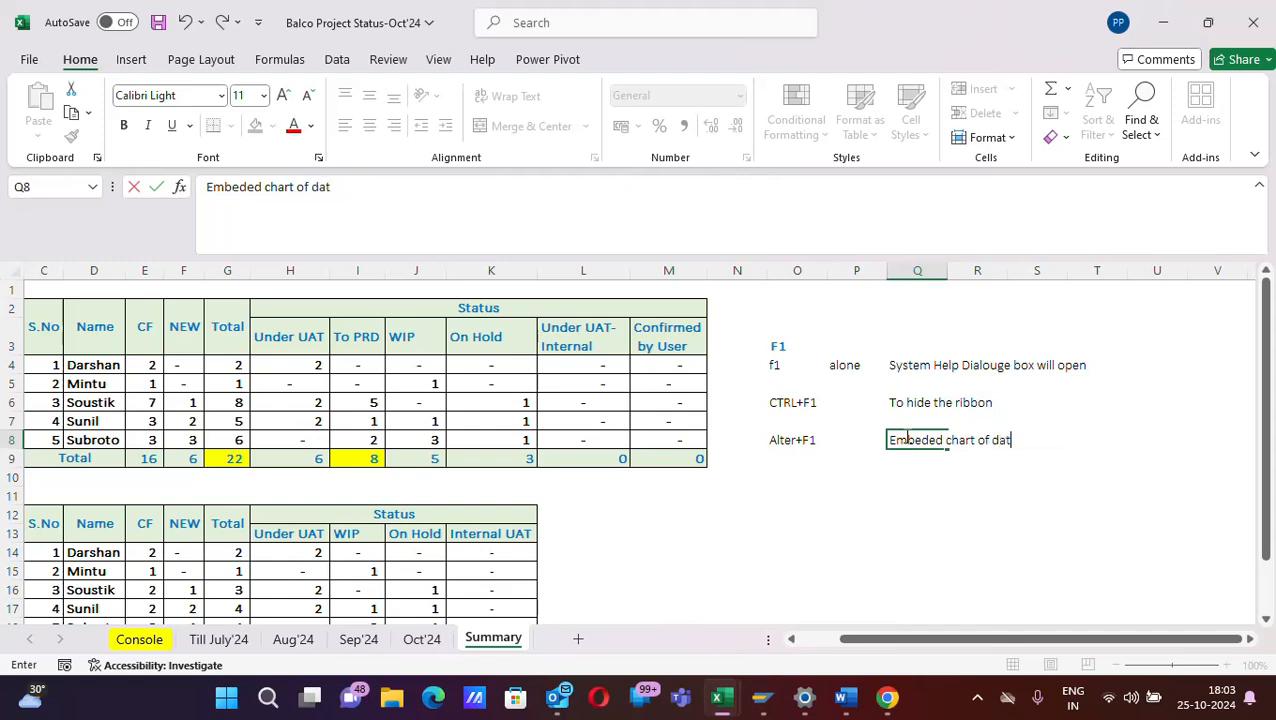
type("a of selected data")
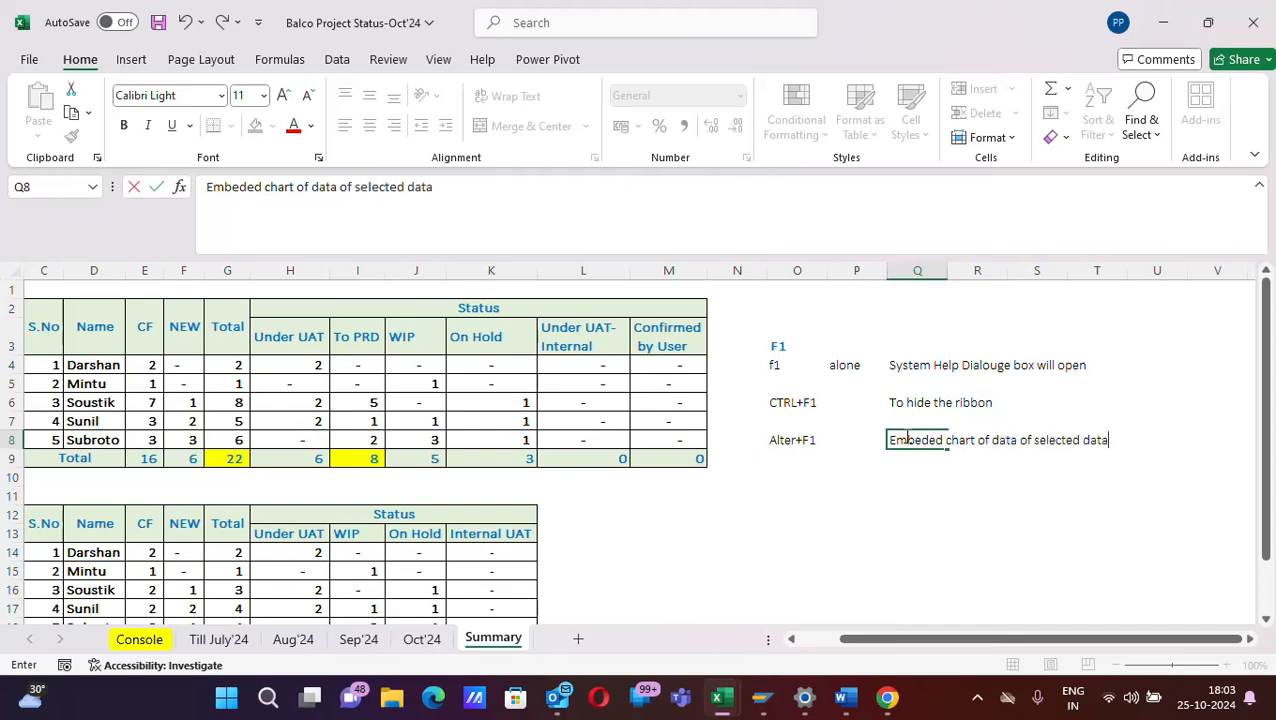
- Enter the shortcut label "Alter+Shift+f1" in cell O10
left_click(778, 476)
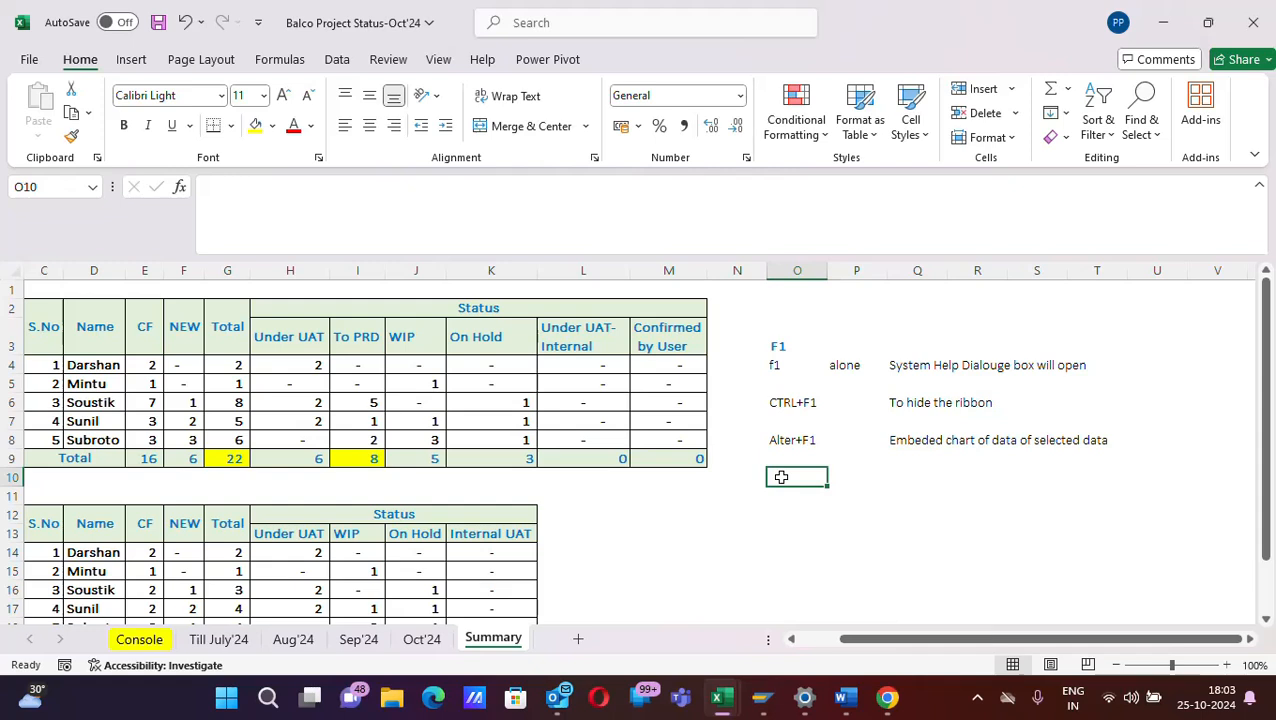
type("Al")
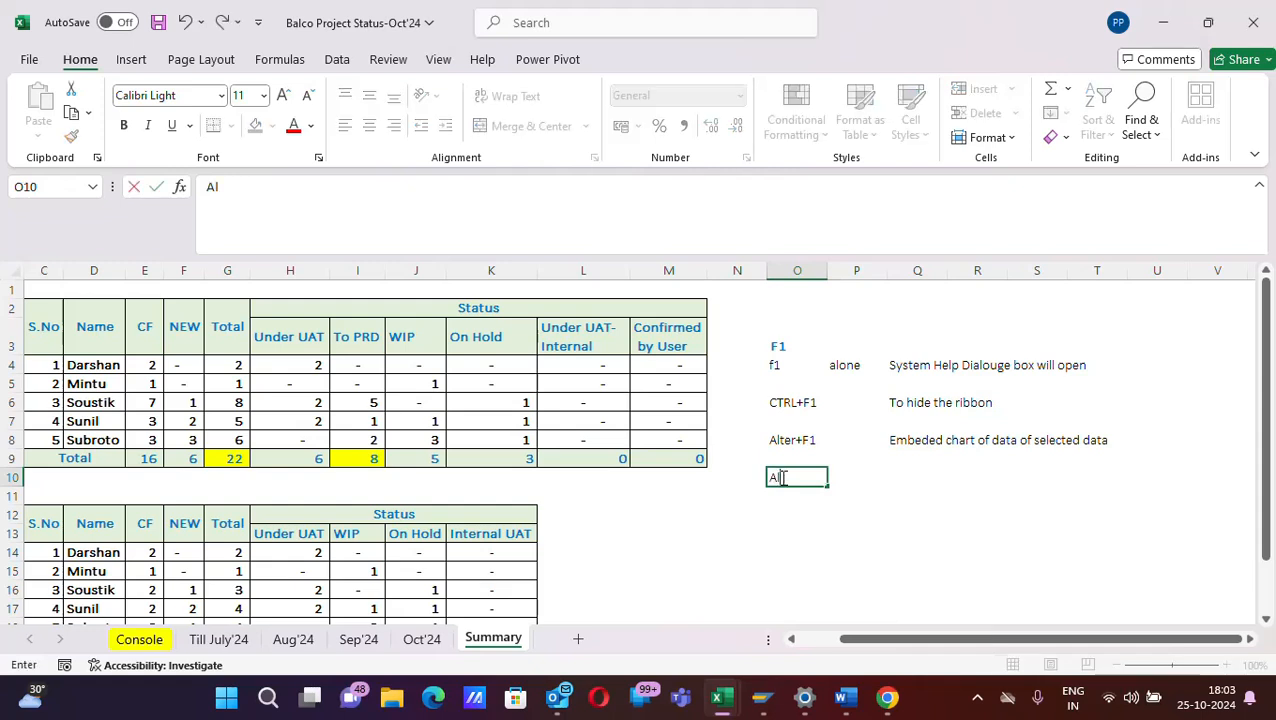
type("ter+Shift")
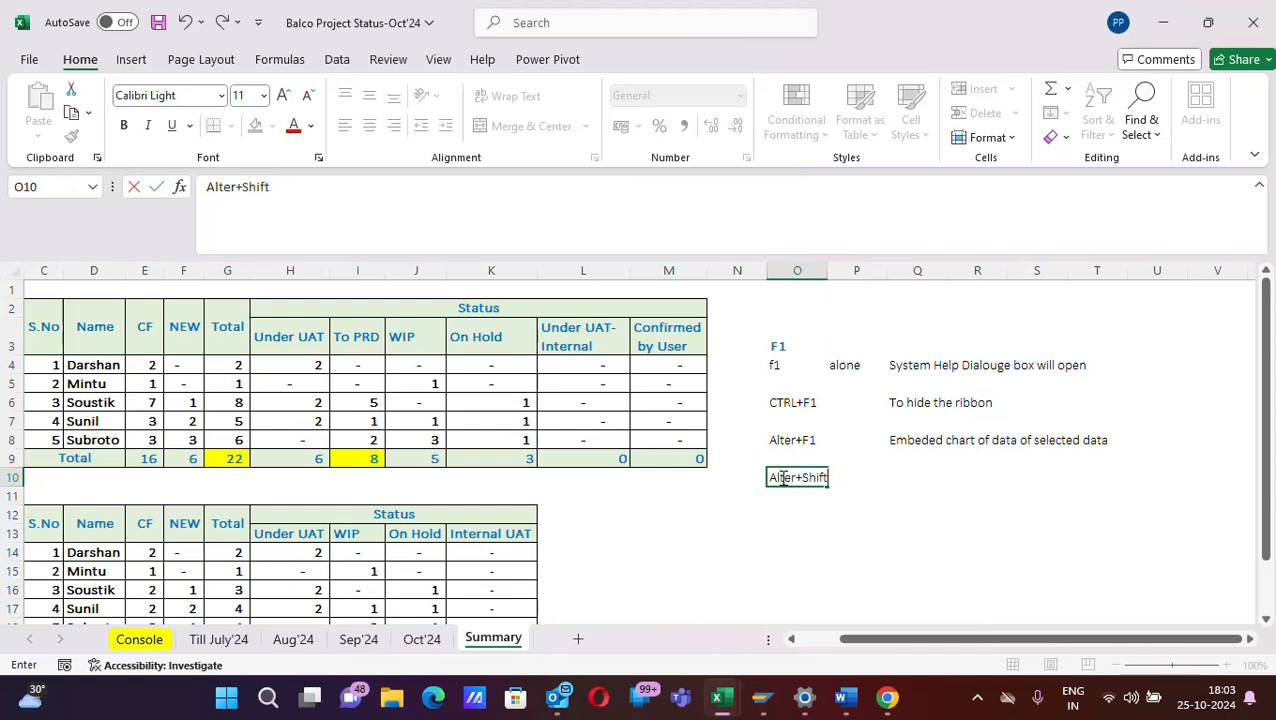
type("+f1")
key("Tab")
key("Tab")
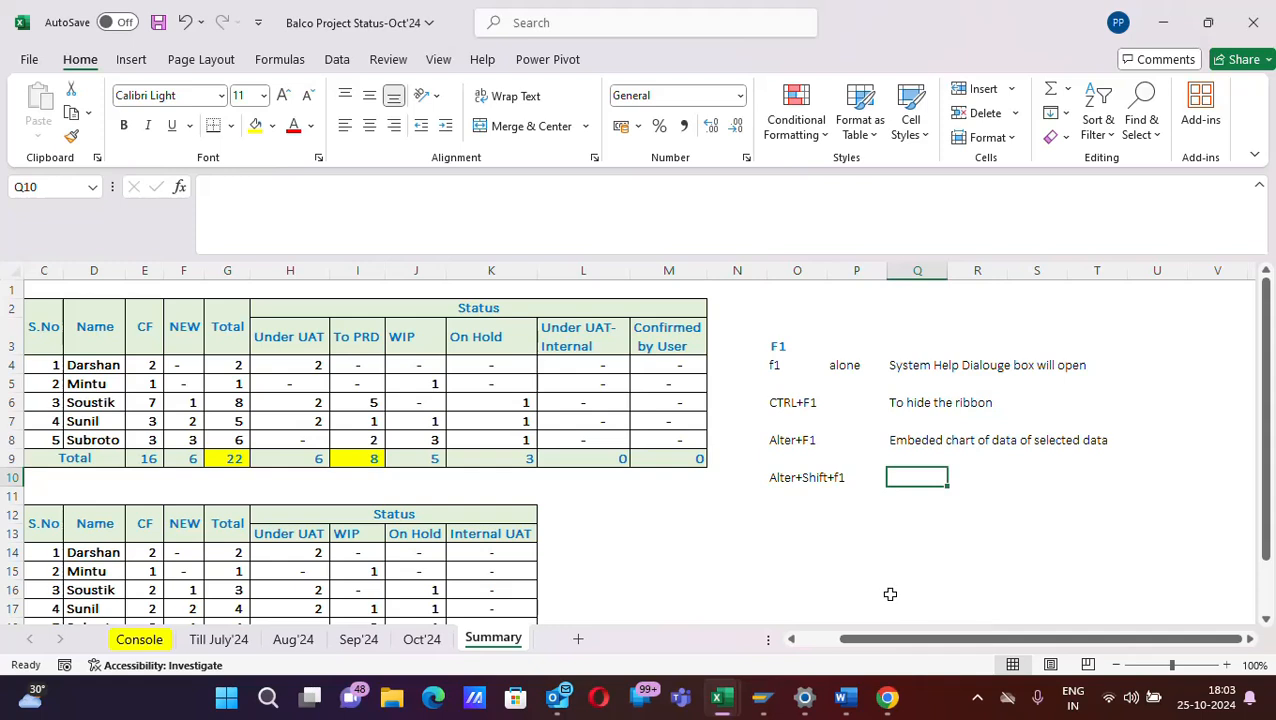
- Enter the description "insert a new worksheet" in cell Q10
type("insert ")
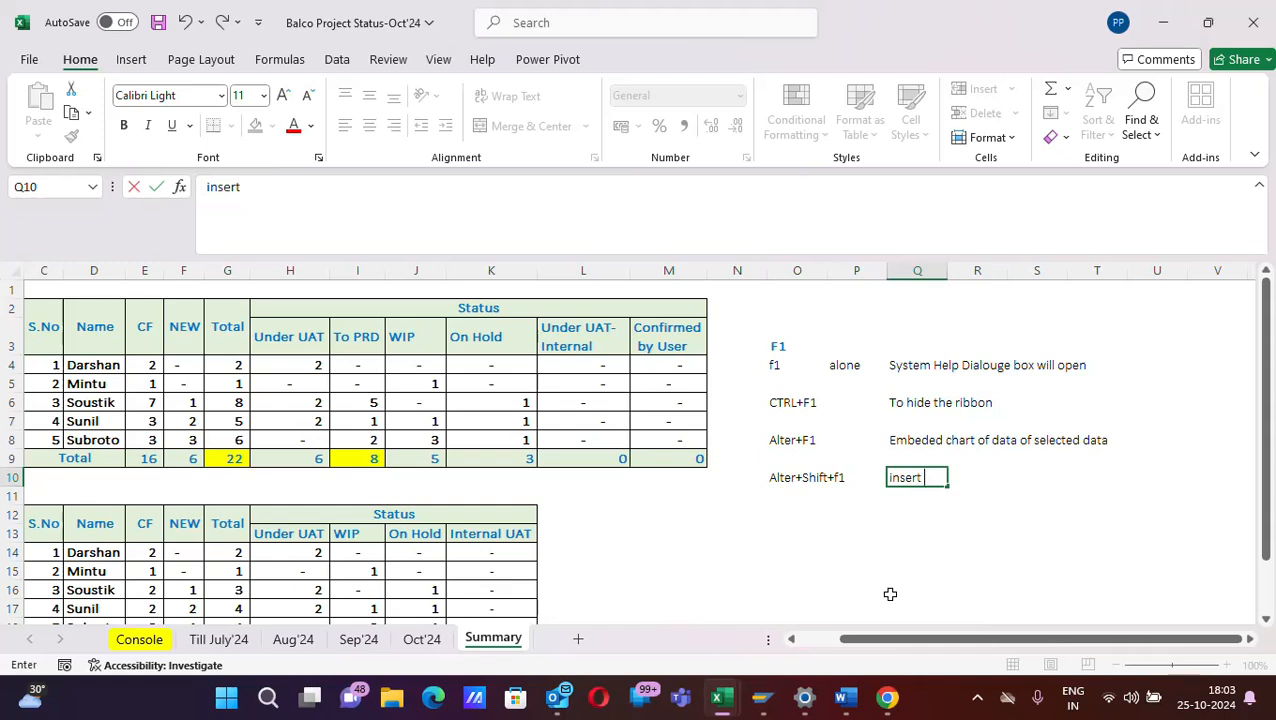
type("a new woer")
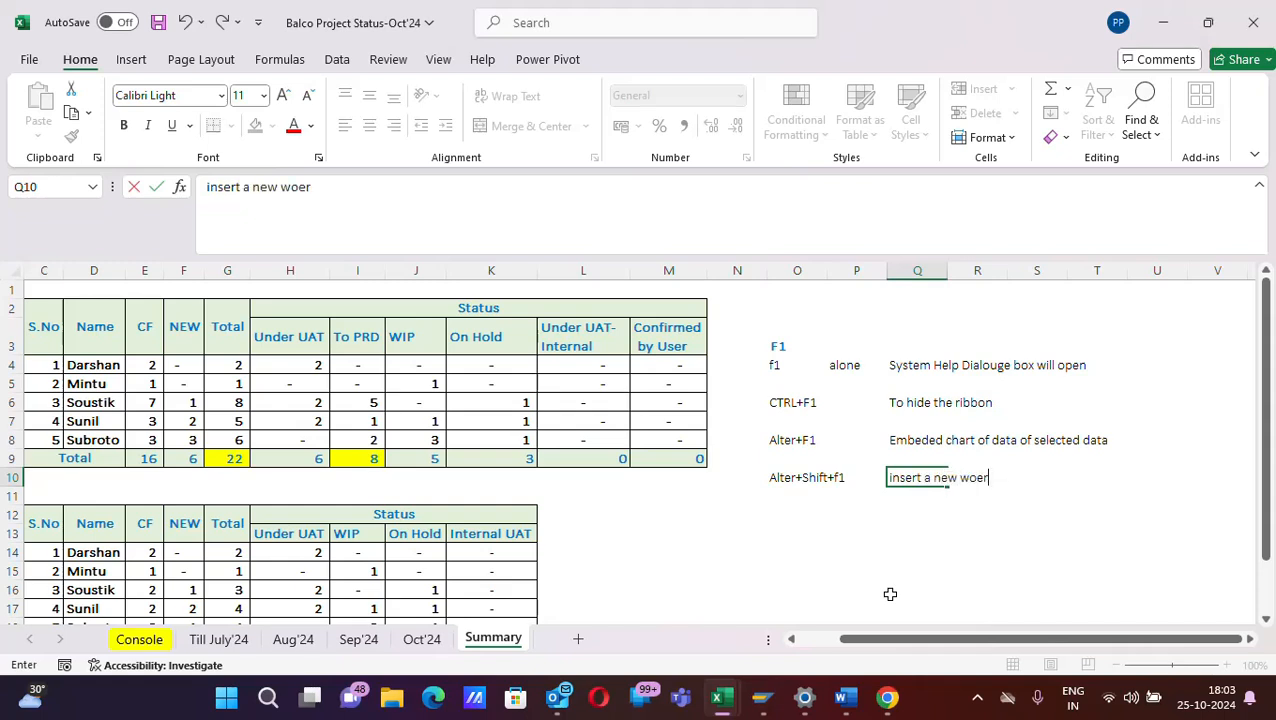
key("BackSpace")
key("BackSpace")
type("rksheet")
left_click_drag(905, 494, 909, 513)
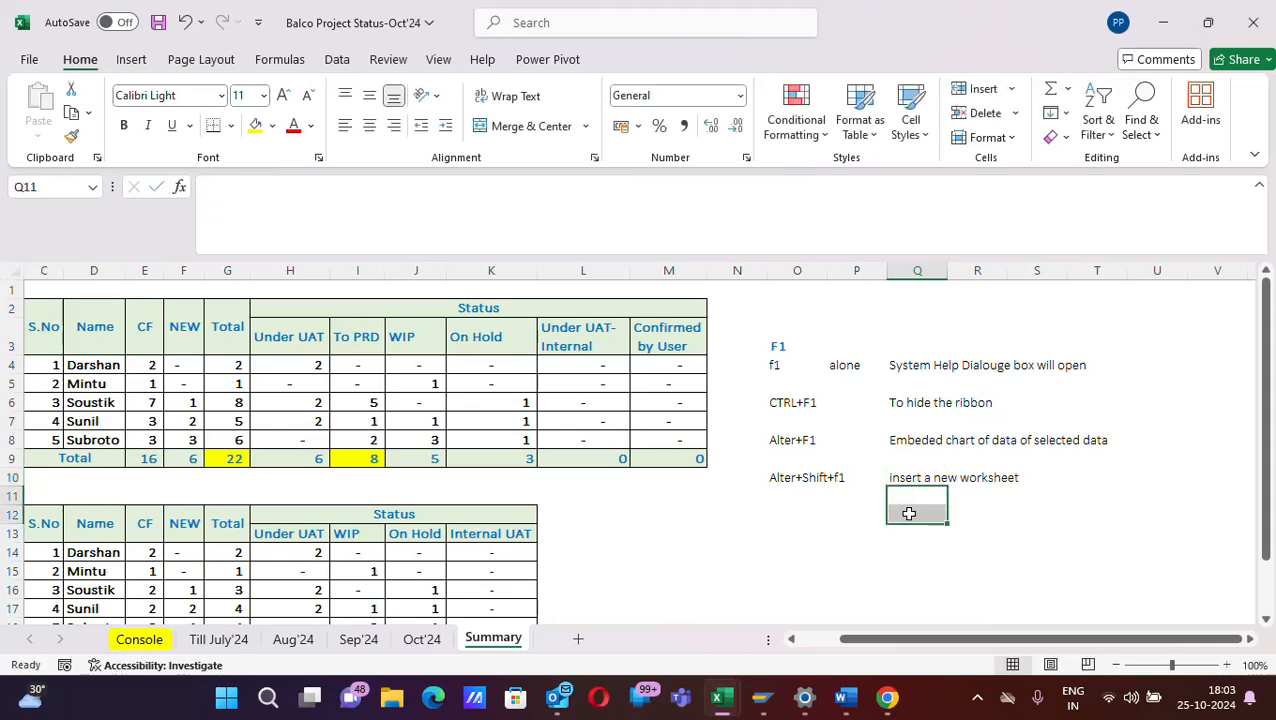
- Insert a new blank worksheet before the Summary sheet, and delete it again to return to Summary
left_click(900, 477)
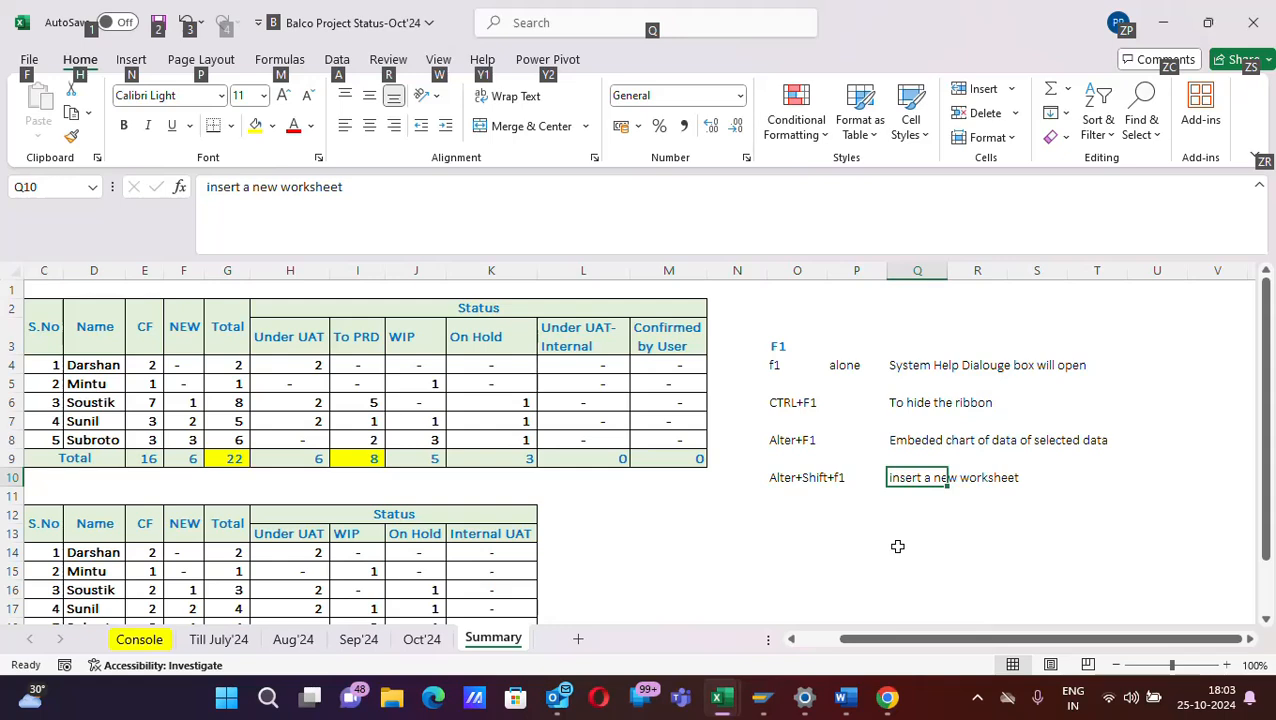
key("alt+shift+F1")
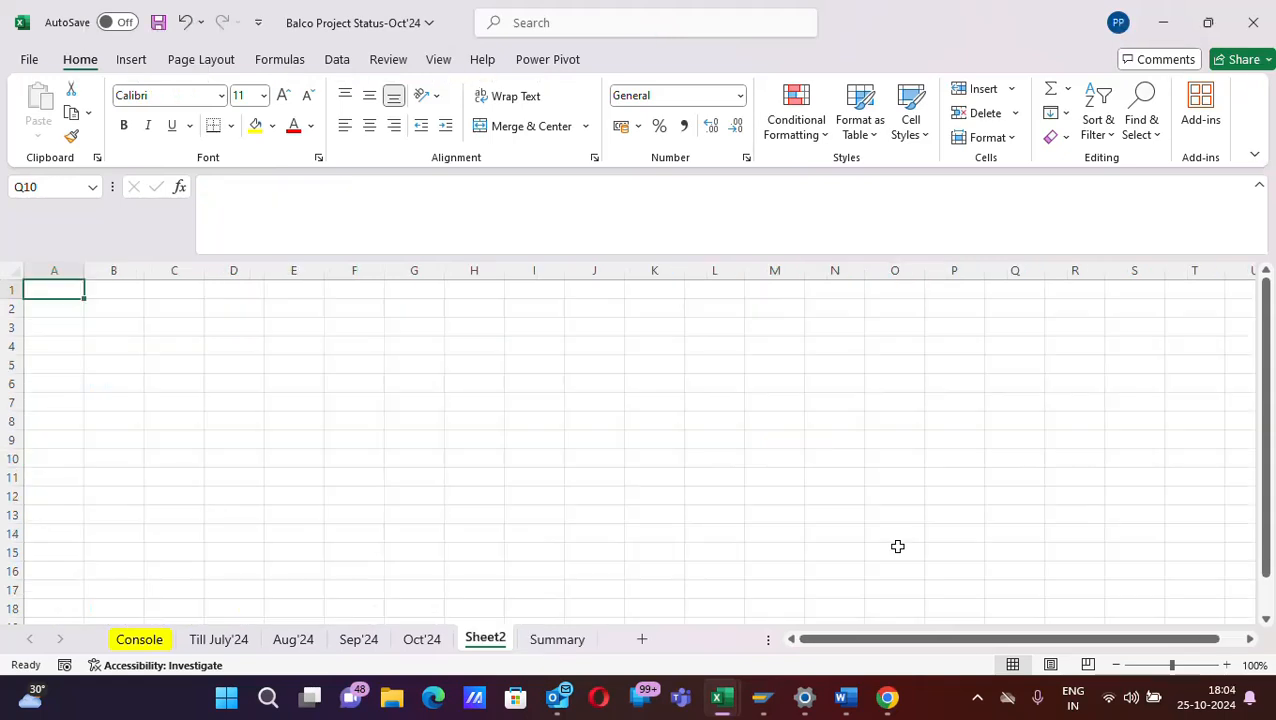
right_click(498, 646)
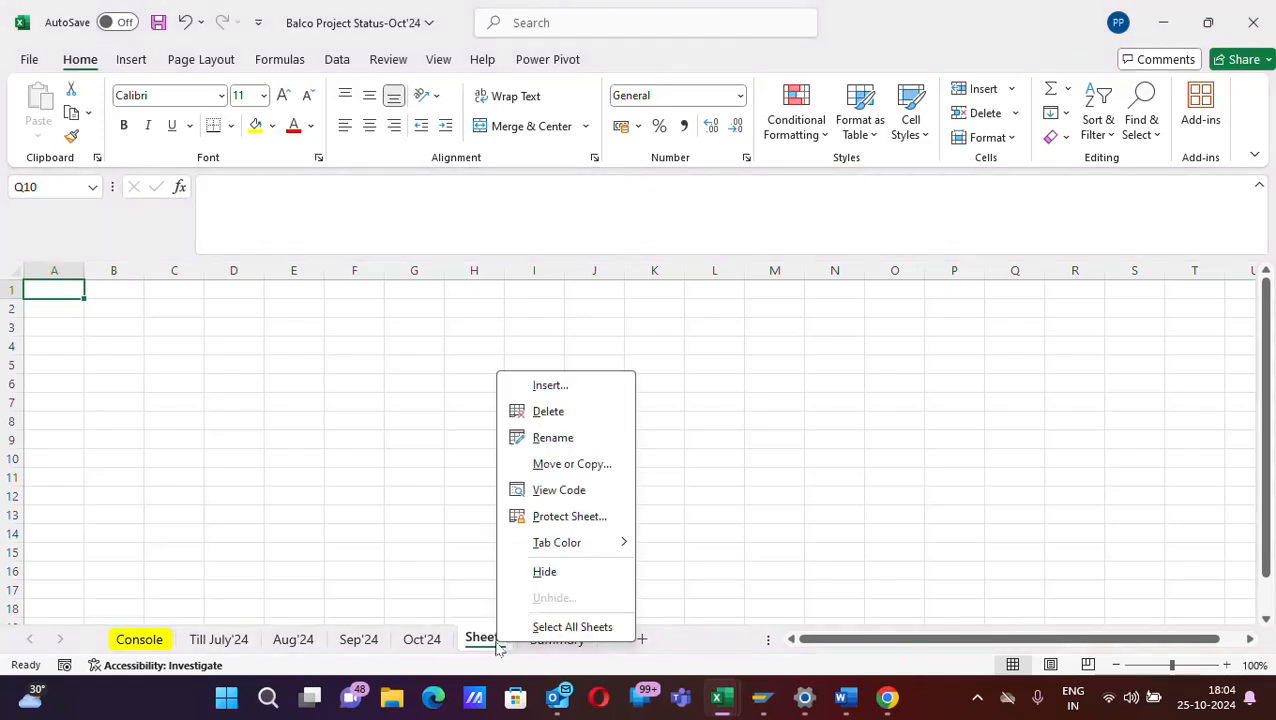
key("Escape")
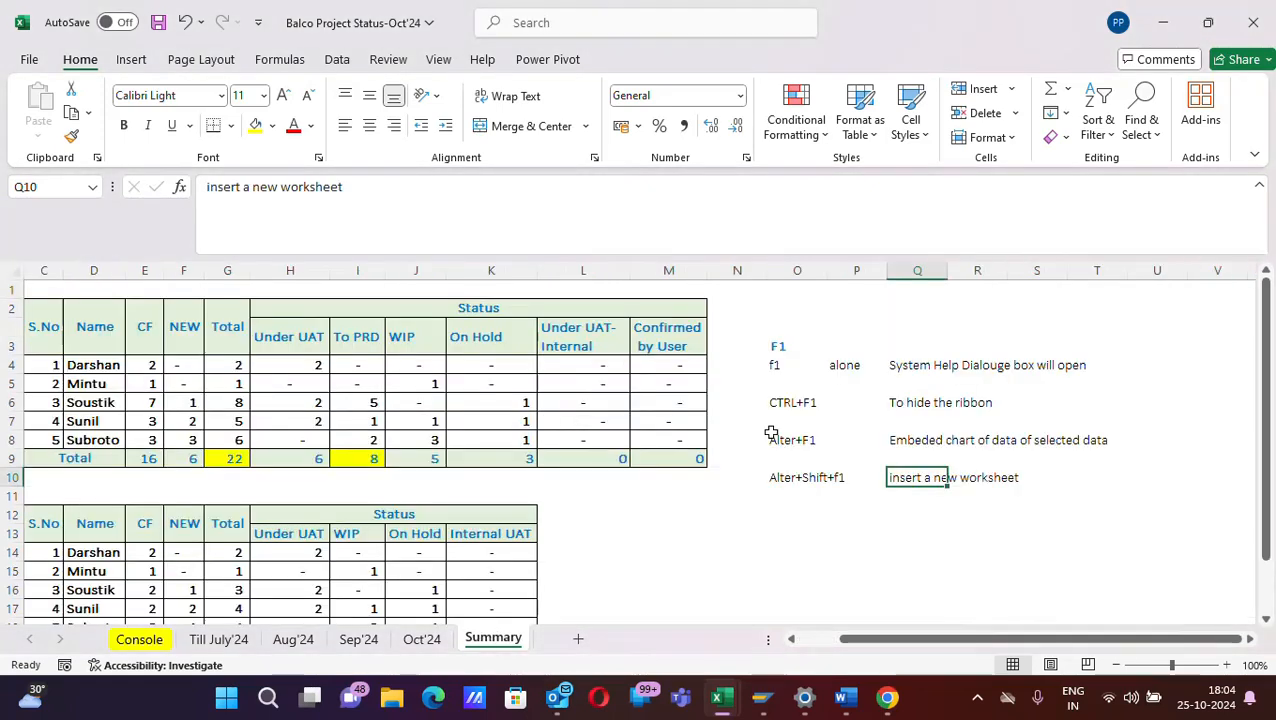
- Enter the shortcut label "Ctrl+shift+f1" in cell O12
left_click(790, 510)
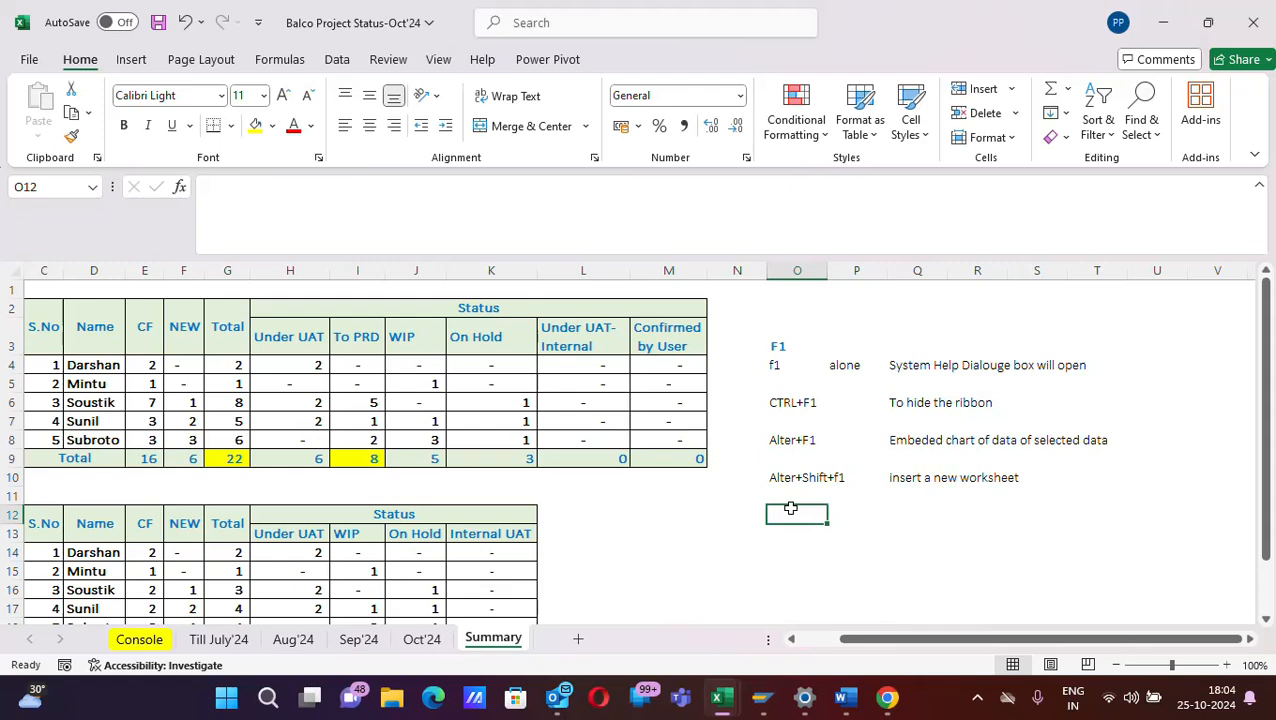
type("C")
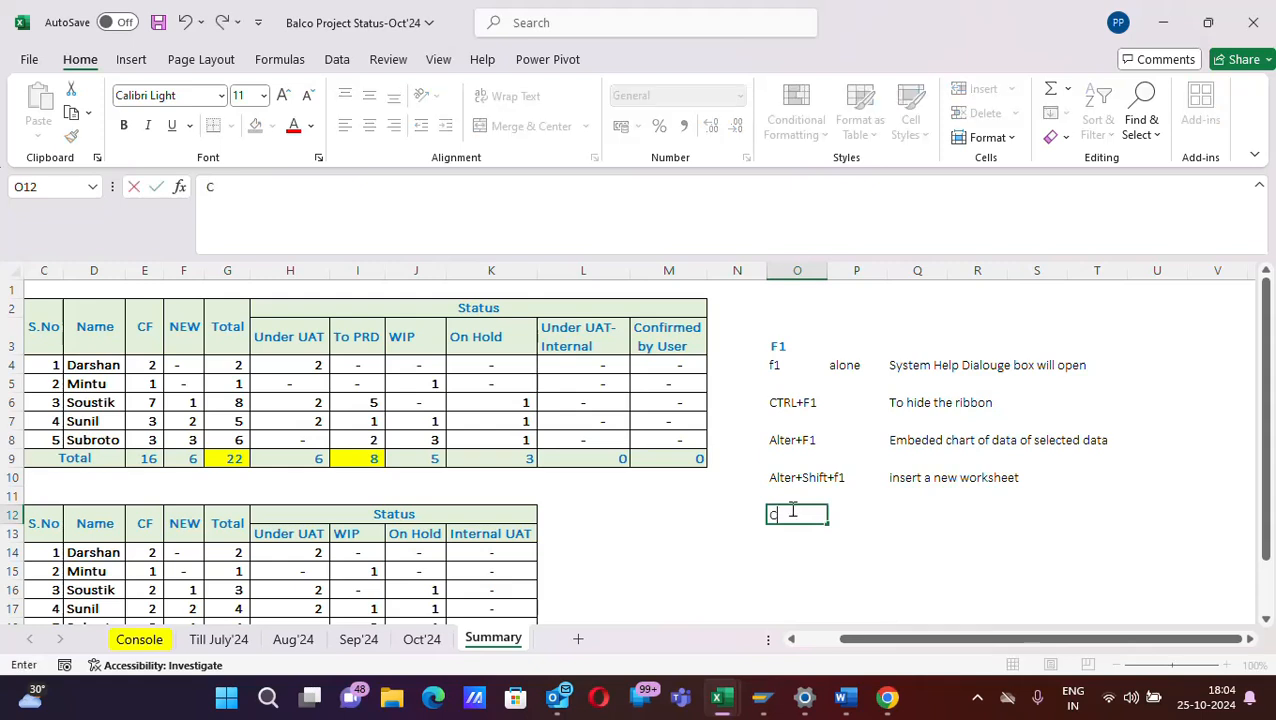
type("trl+shift")
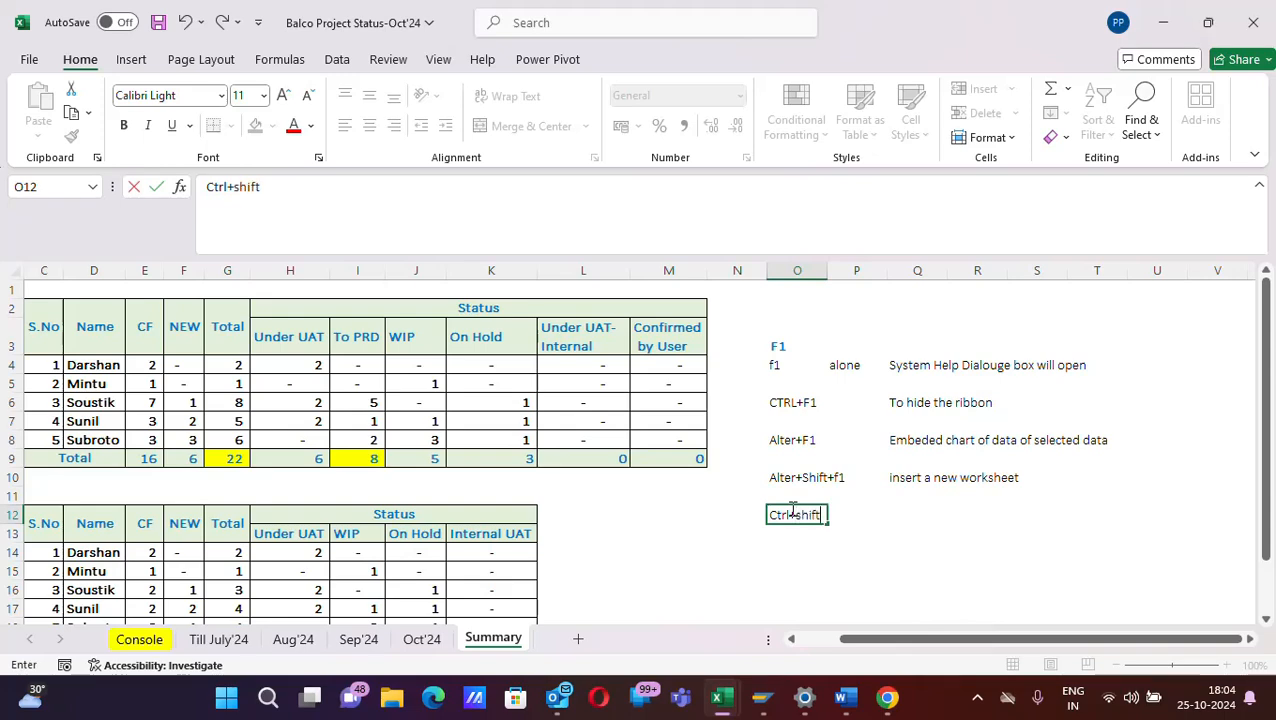
type("+f1")
key("Tab")
key("Tab")
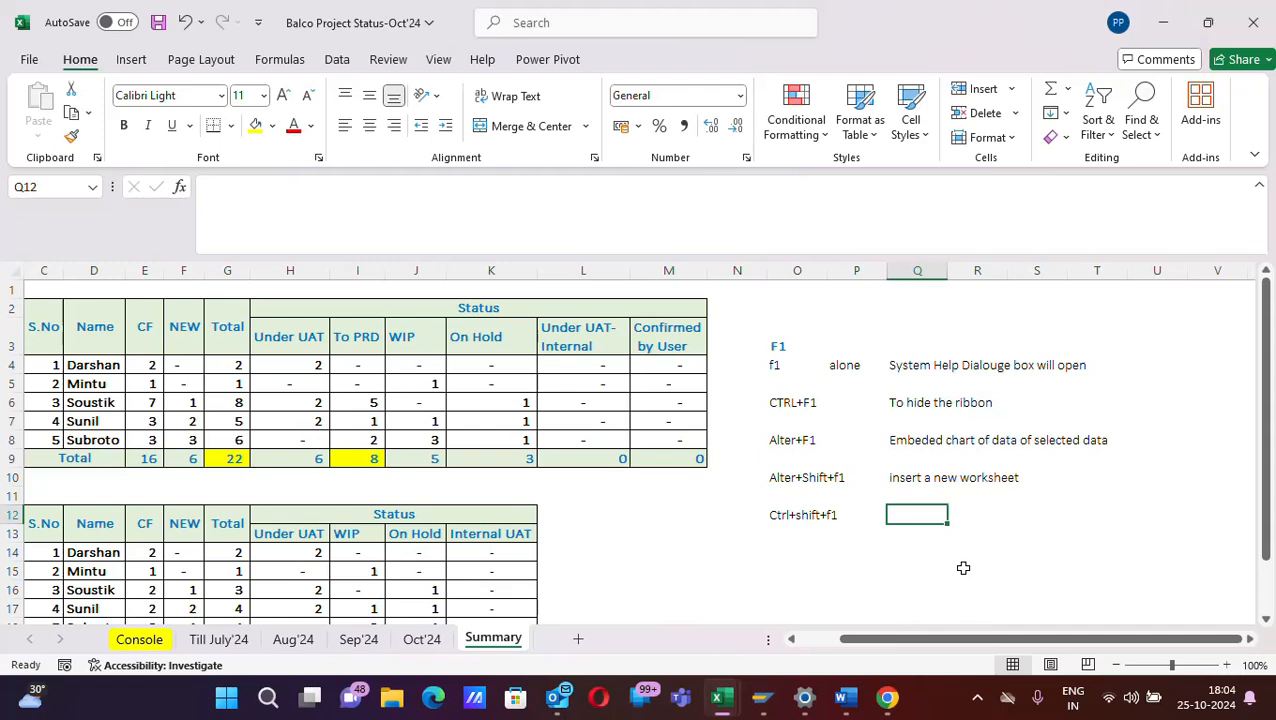
- Enter the description "full screen mode" in cell Q12
type("tog")
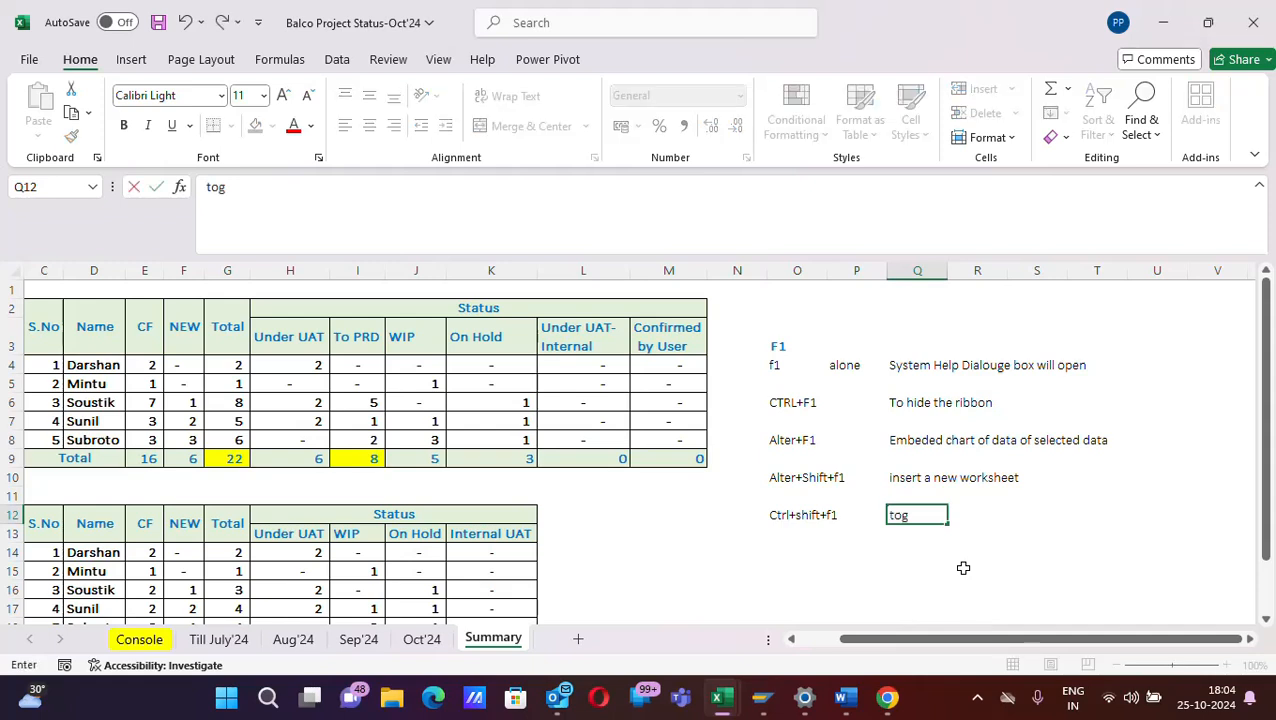
type("gles fu")
key("BackSpace")
key("BackSpace")
key("BackSpace")
key("BackSpace")
key("BackSpace")
key("BackSpace")
key("BackSpace")
key("BackSpace")
key("BackSpace")
key("BackSpace")
type("full screen mode")
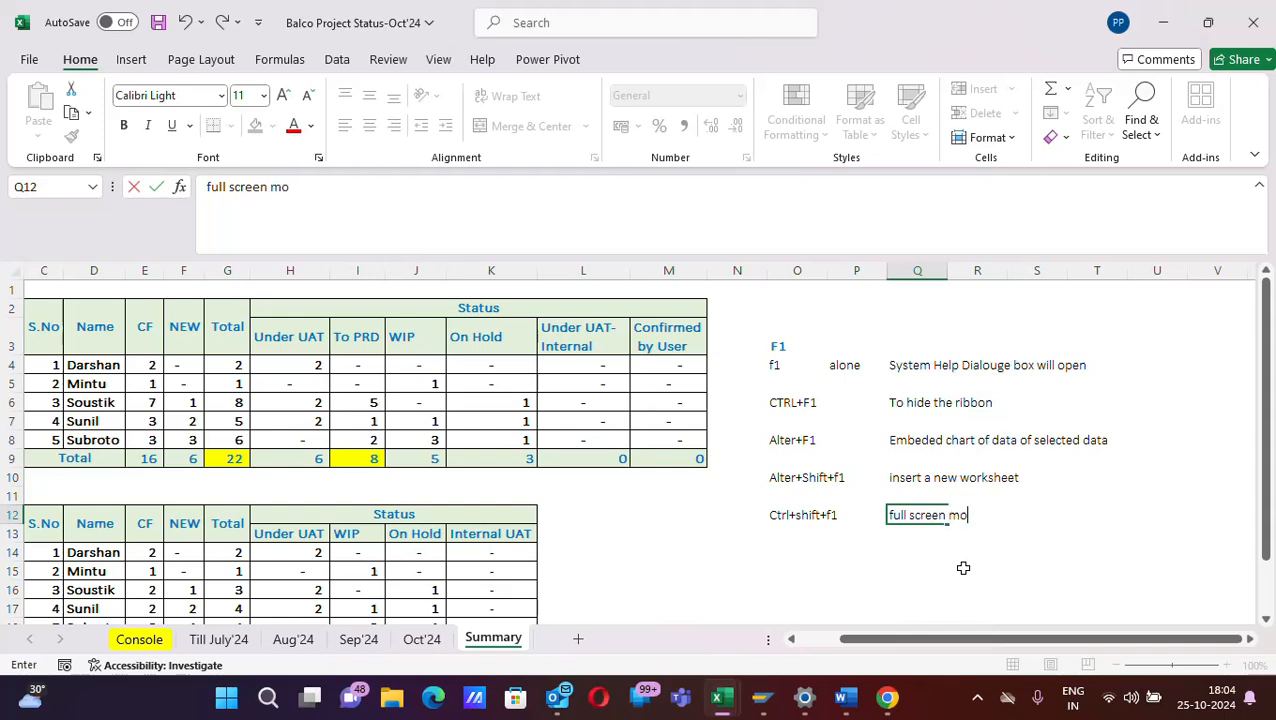
left_click(926, 568)
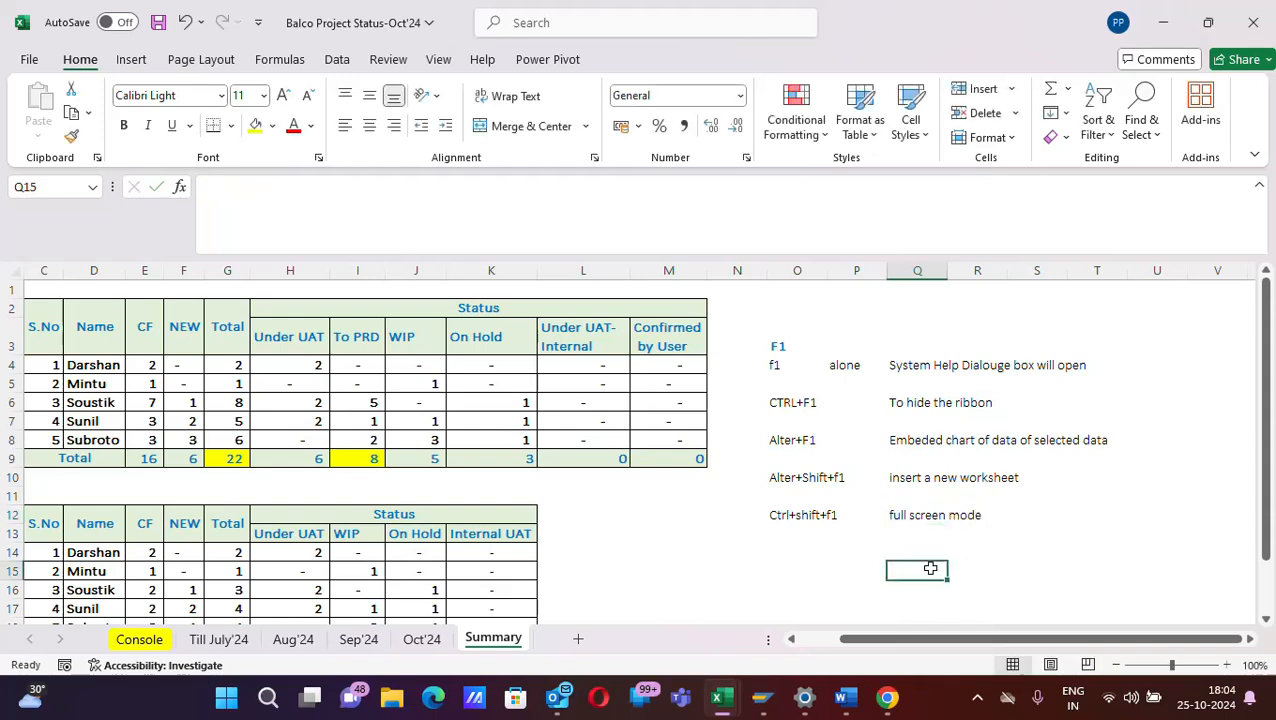
- Select cell Q12 and switch the workbook window to full screen mode
left_click(912, 519)
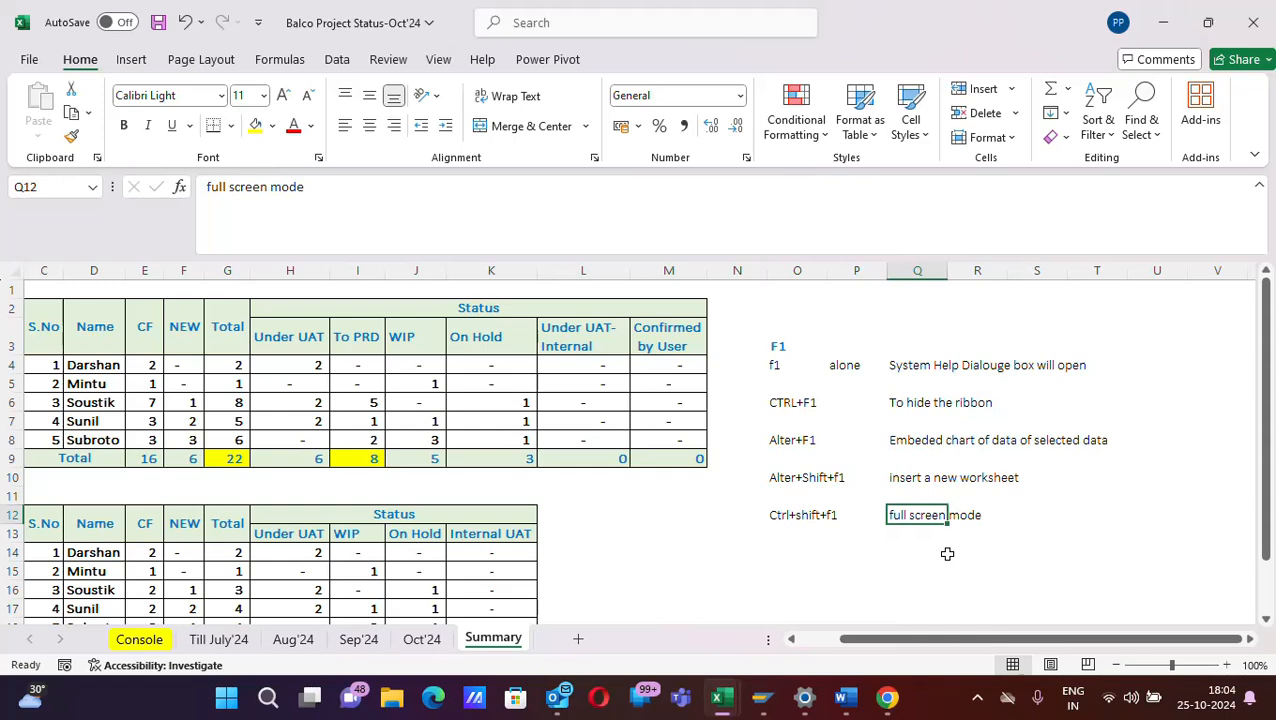
key("ctrl+shift+F1")
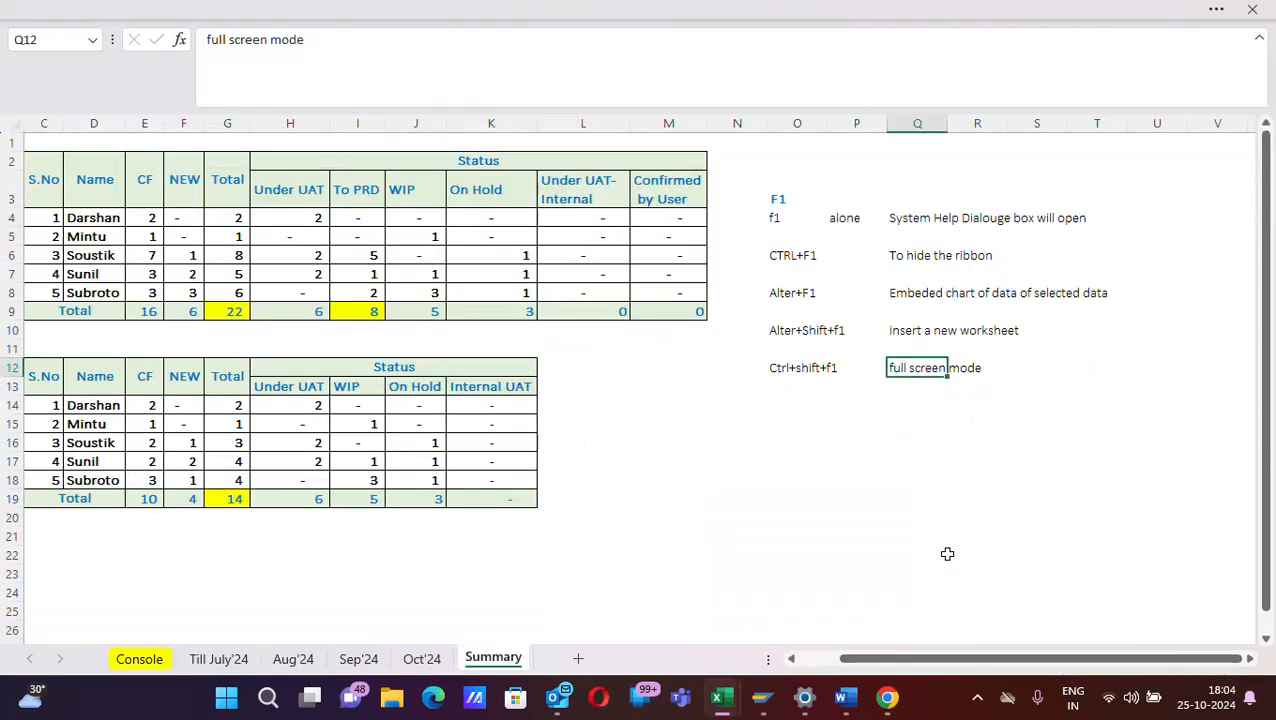